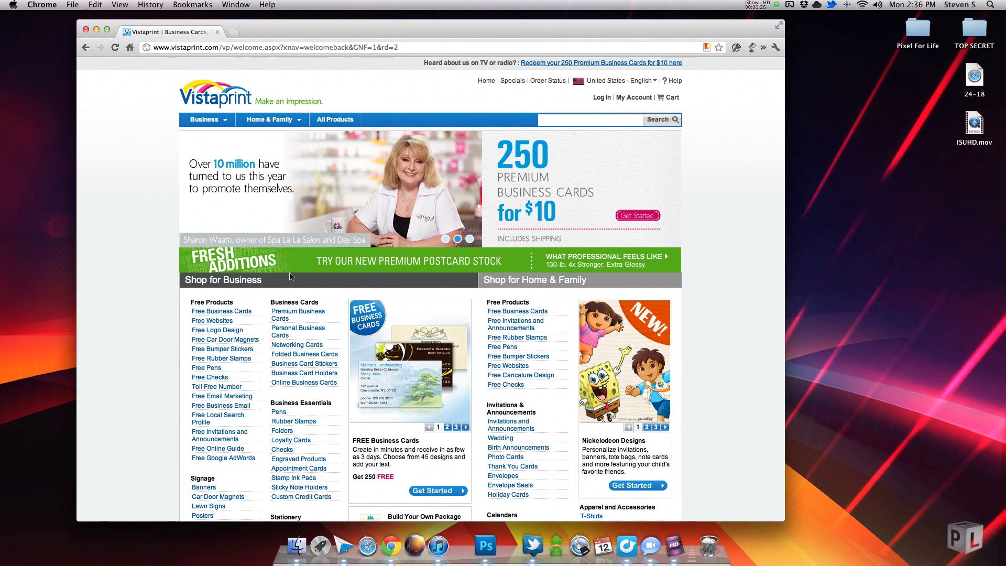
Download the horizontal Photoshop template for Vistaprint Premium Business Cards.
left_click(294, 315)
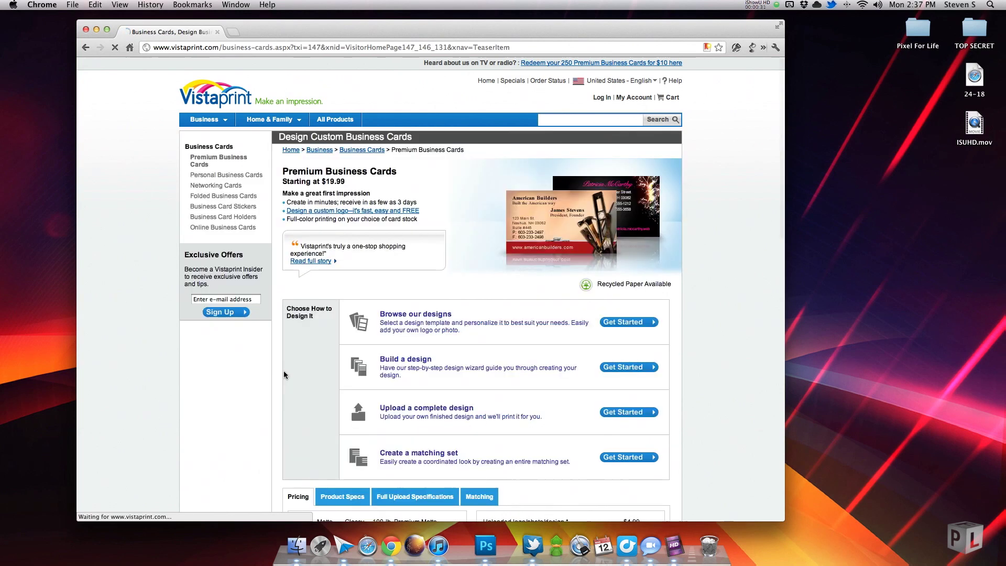
left_click(631, 414)
left_click(432, 358)
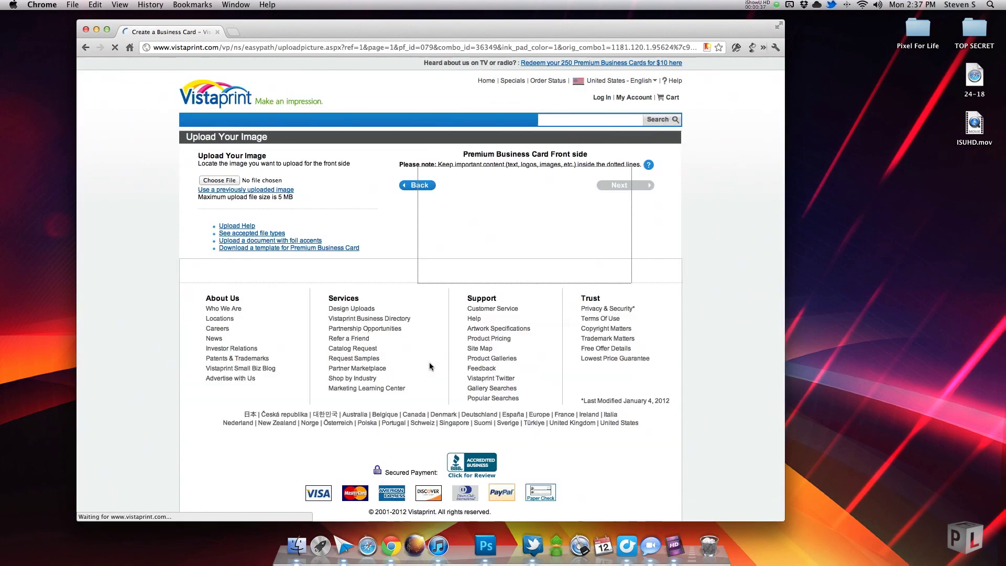
left_click(318, 248)
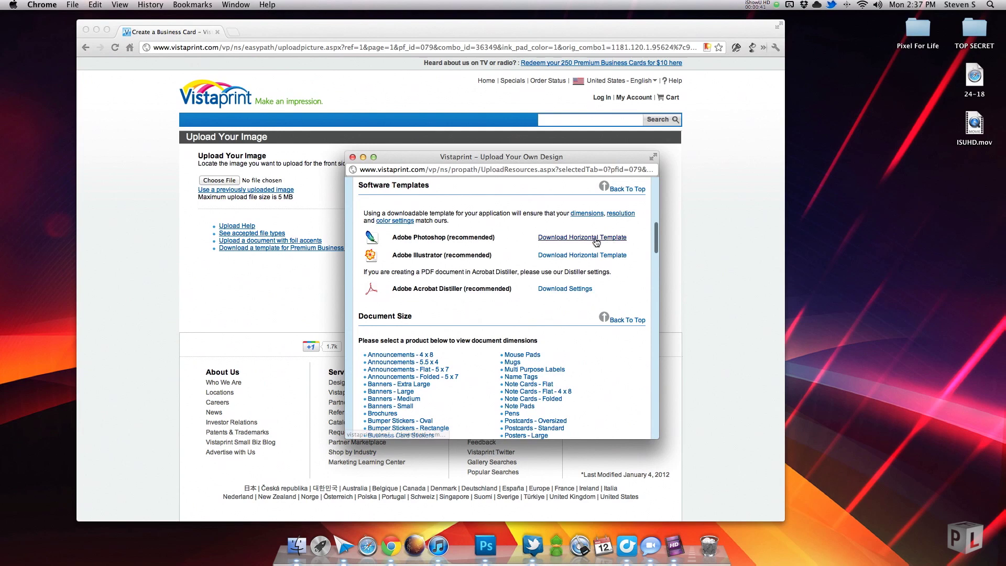
left_click(596, 238)
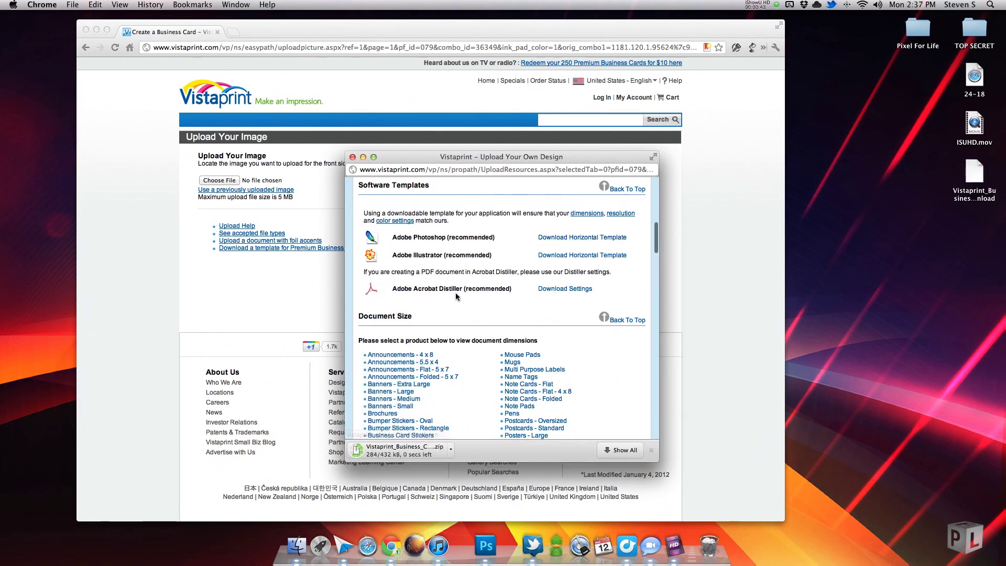
left_click(651, 450)
left_click(353, 157)
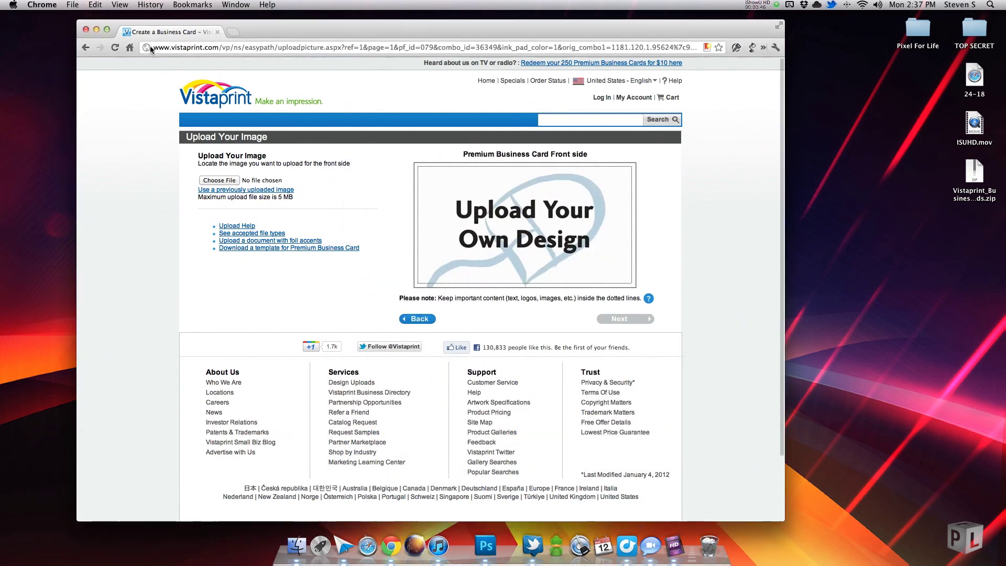
Unzip the template, rename the PSD pfltuts_biscard_des01, and open it in Photoshop.
left_click(97, 29)
left_click_drag(976, 179, 624, 181)
double_click(624, 178)
type("pfltuts_biscard_des01")
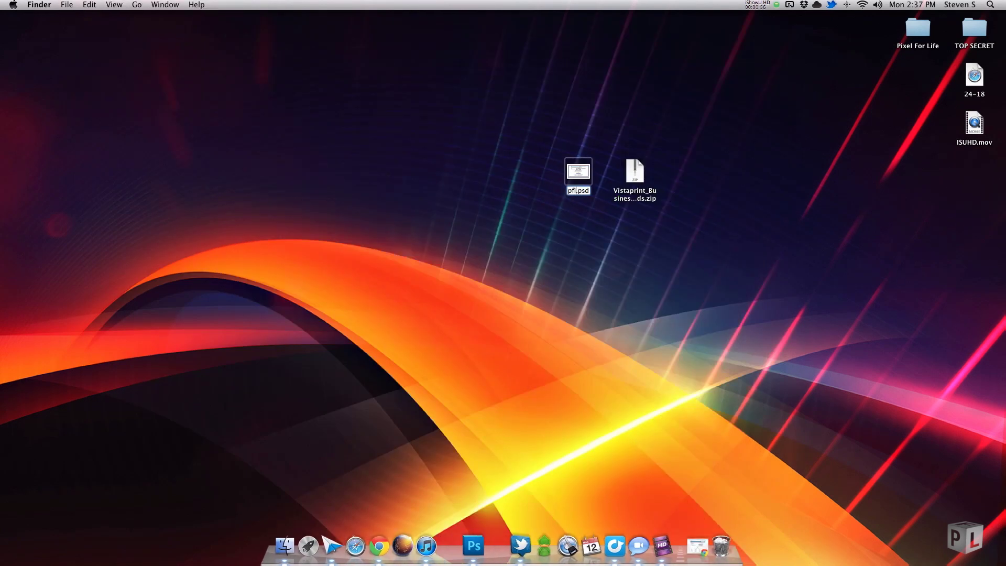
key("Return")
key("super+o")
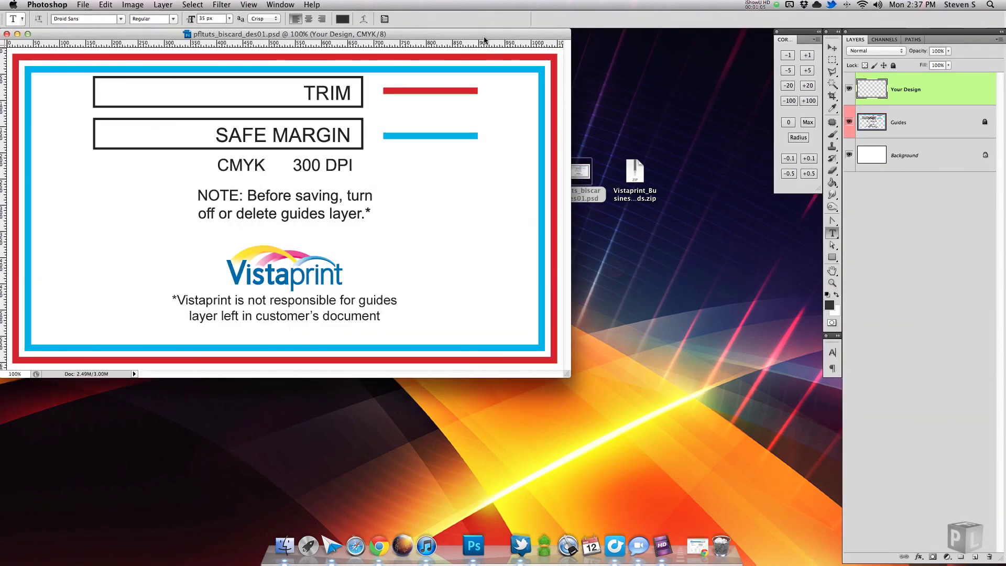
Enlarge the template's document window so the whole card shows on the grey pasteboard.
left_click_drag(483, 36, 484, 37)
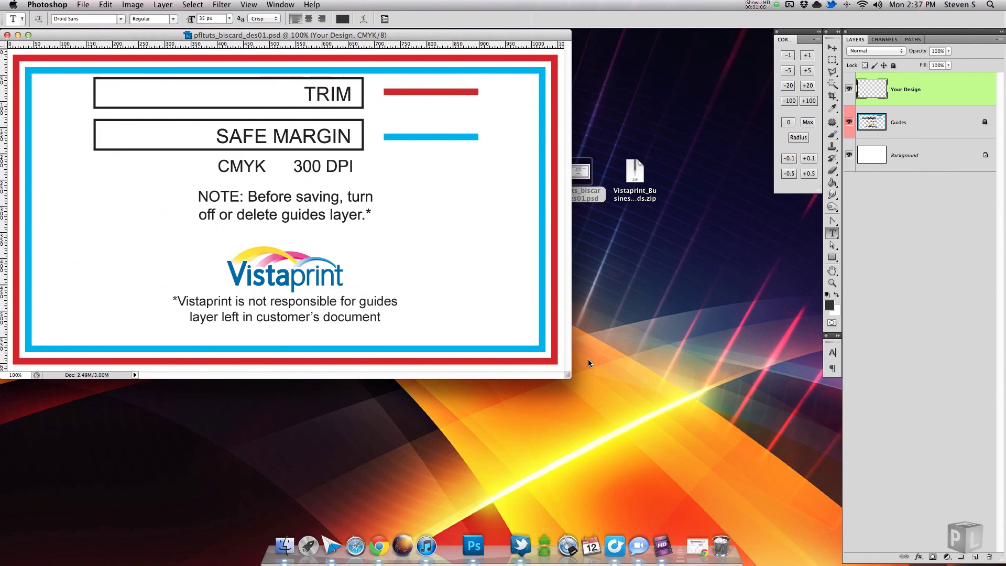
left_click_drag(565, 369, 807, 497)
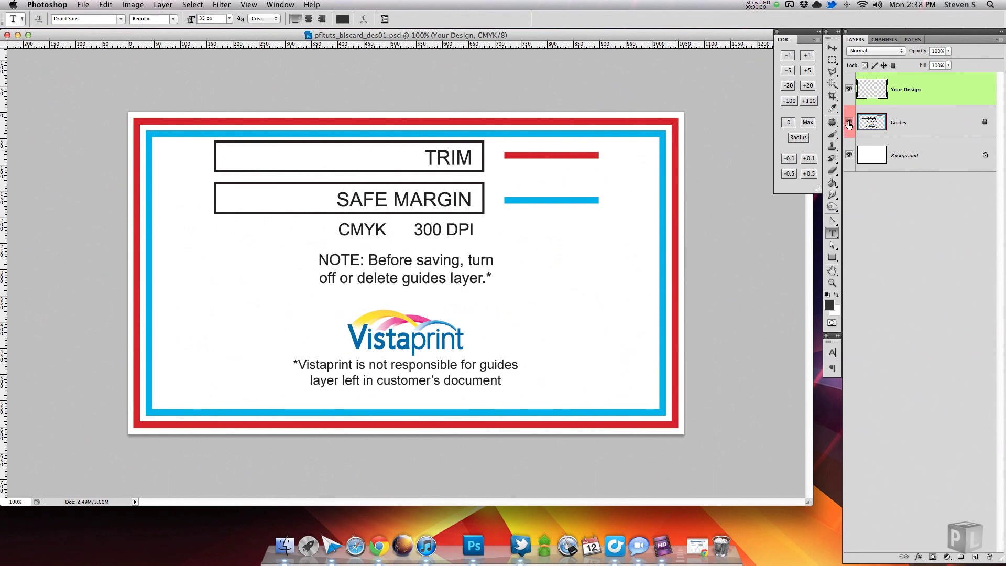
Hide the Vistaprint Guides layer and display the cyan trim and safe-margin guide lines.
left_click(849, 122)
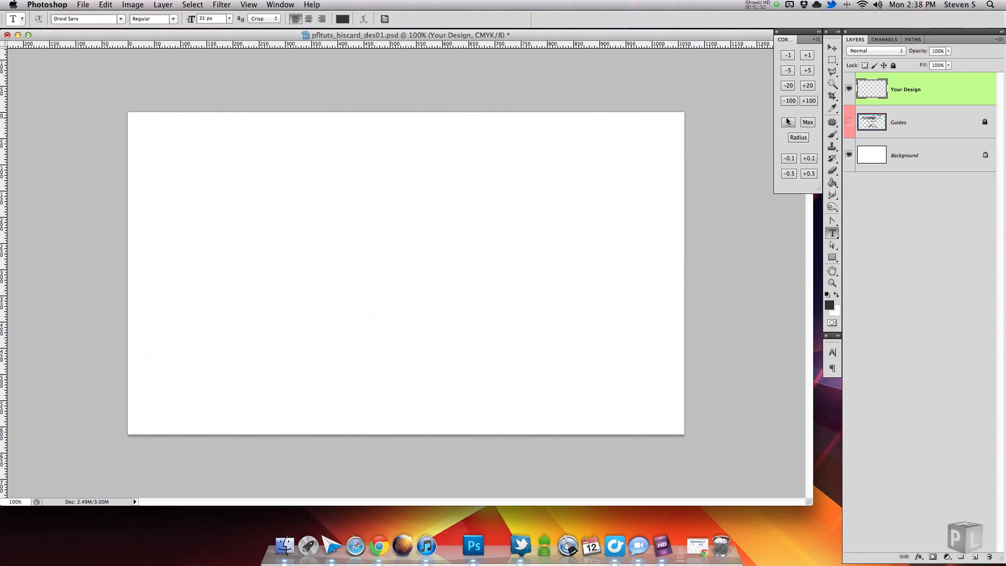
key("super+semicolon")
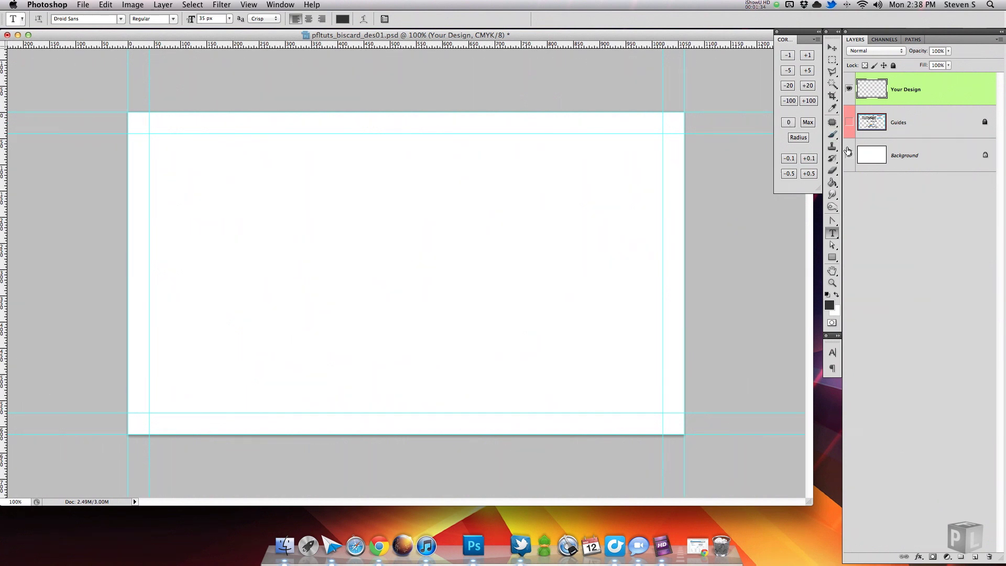
left_click(848, 122)
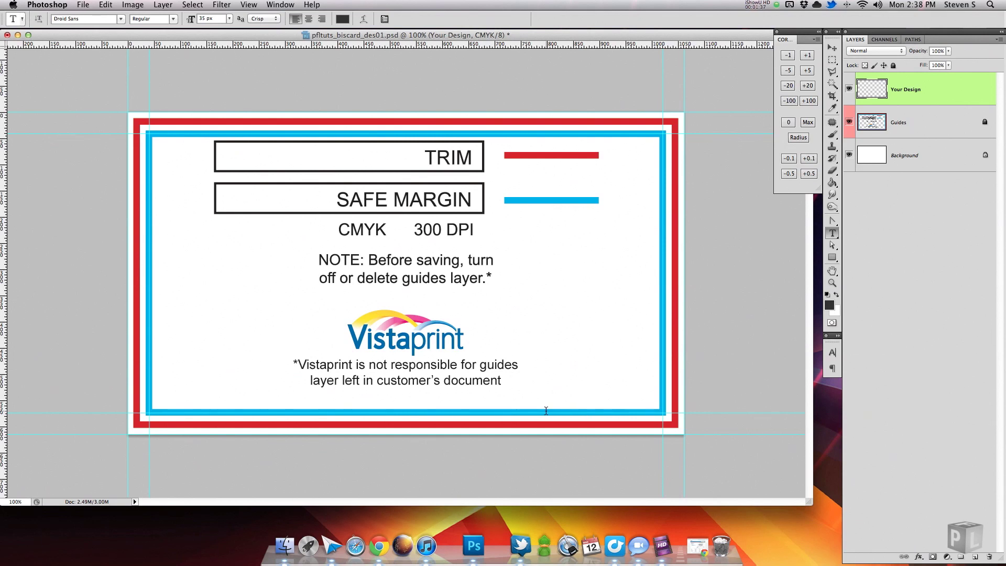
left_click(849, 122)
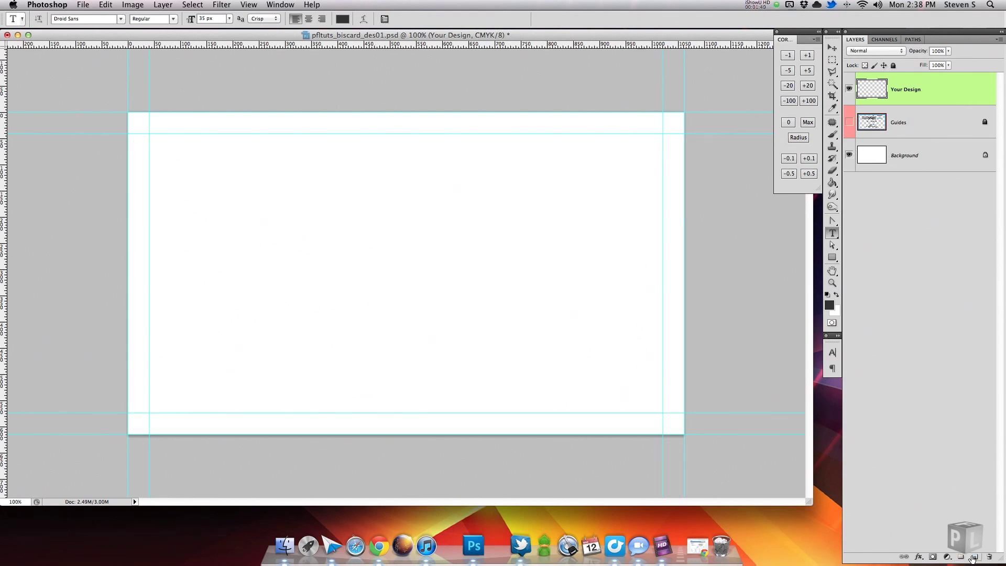
Add a paragraph text box with the owner's name above 'Lead Designer' and select the name.
left_click_drag(150, 206, 470, 314)
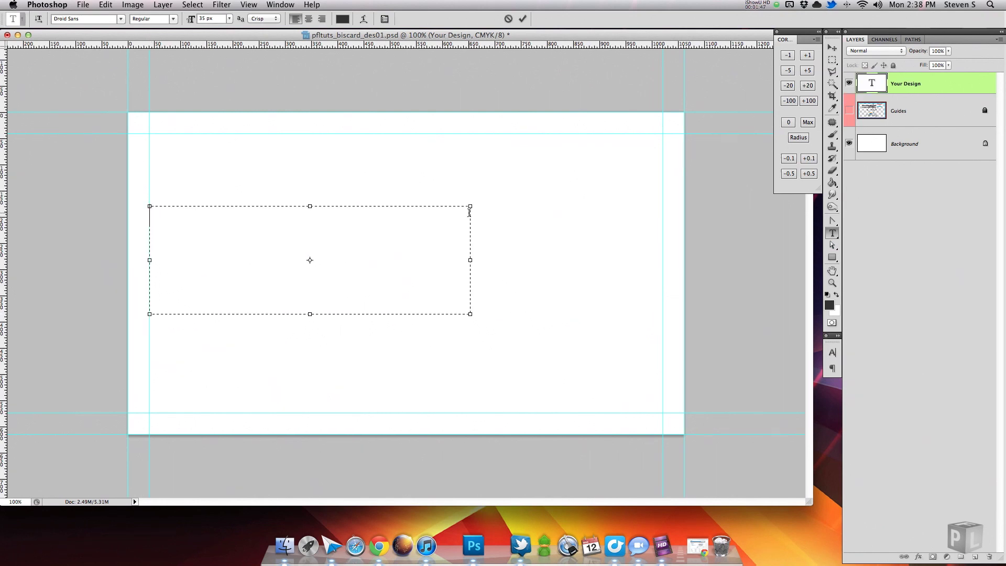
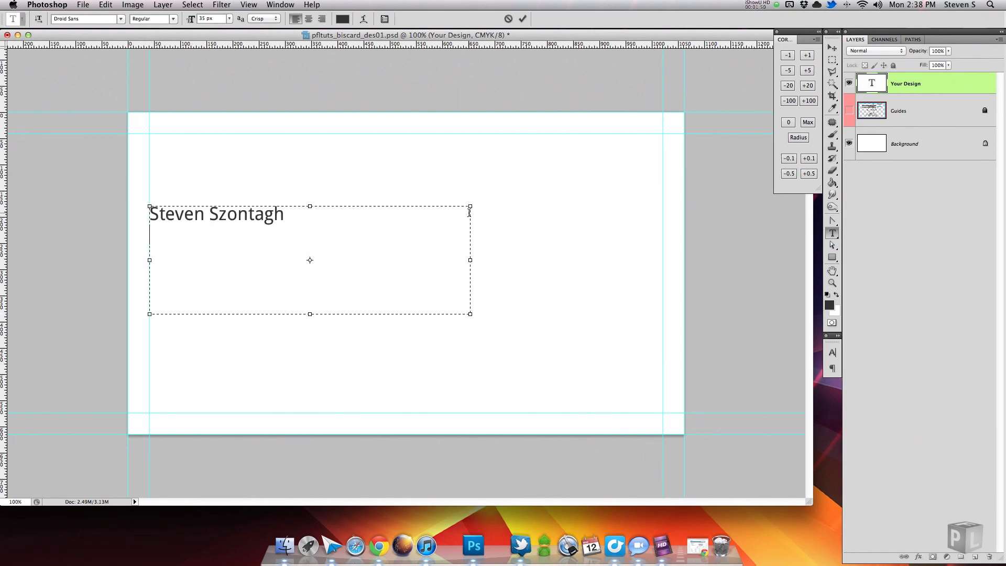
type("Lead Designer")
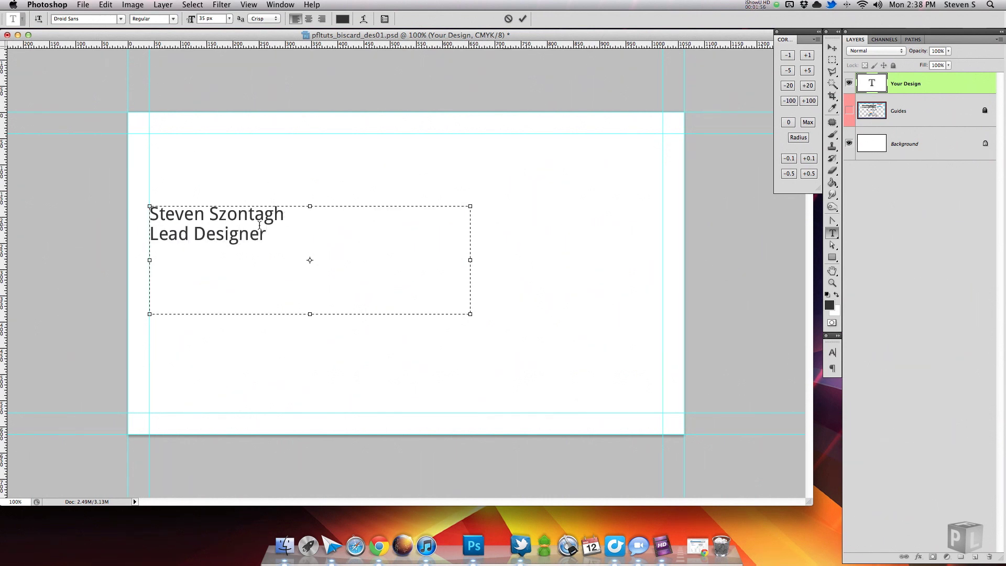
left_click_drag(267, 234, 123, 245)
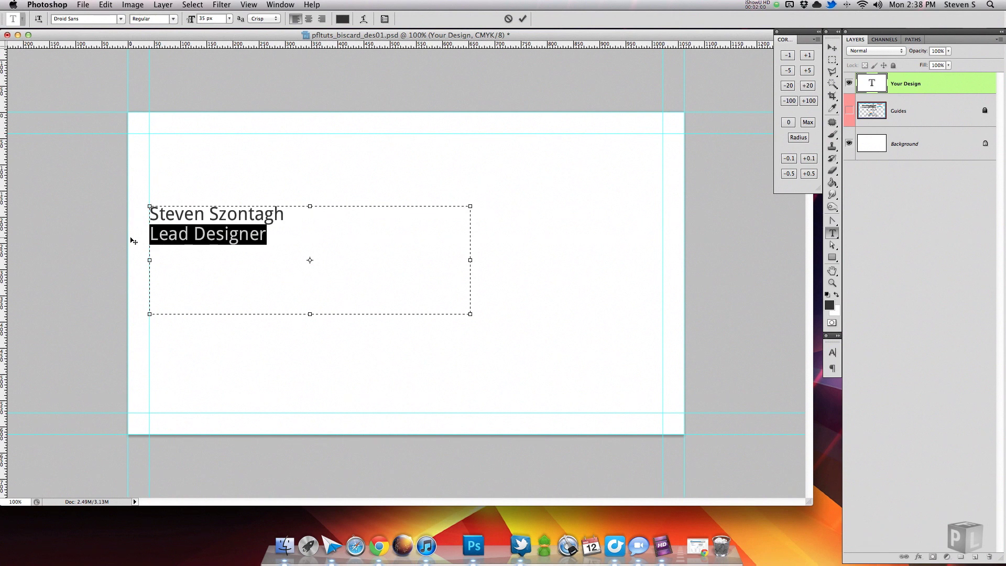
left_click_drag(287, 212, 146, 189)
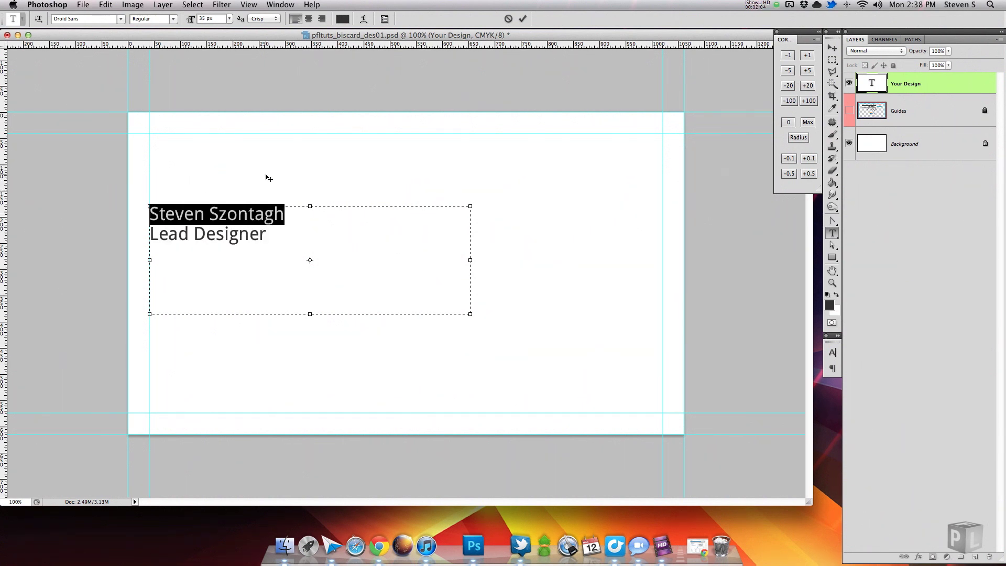
Set the name line to Harabara at 65 px and commit the text.
left_click(96, 19)
type("Harabara")
key("Return")
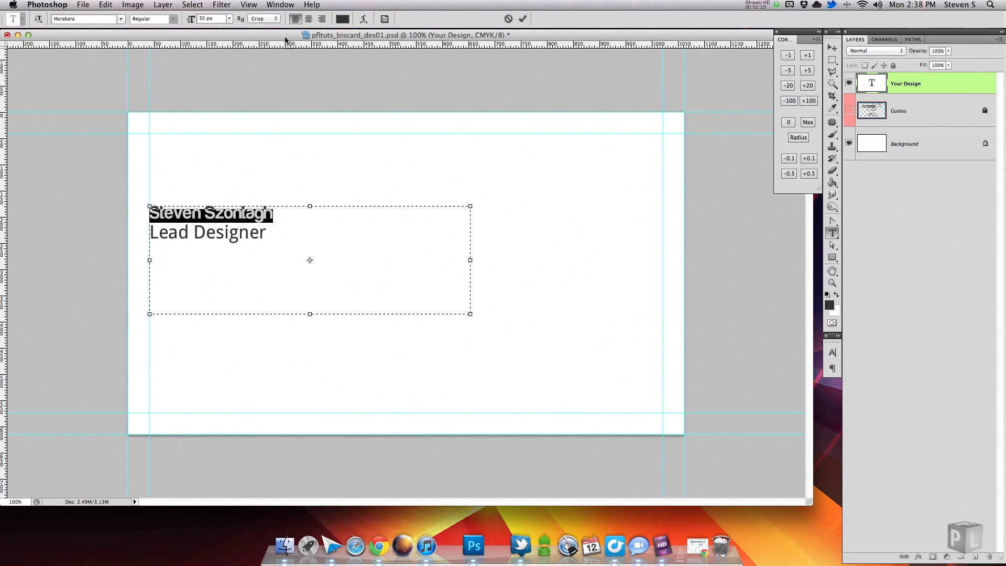
left_click(213, 18)
type("68")
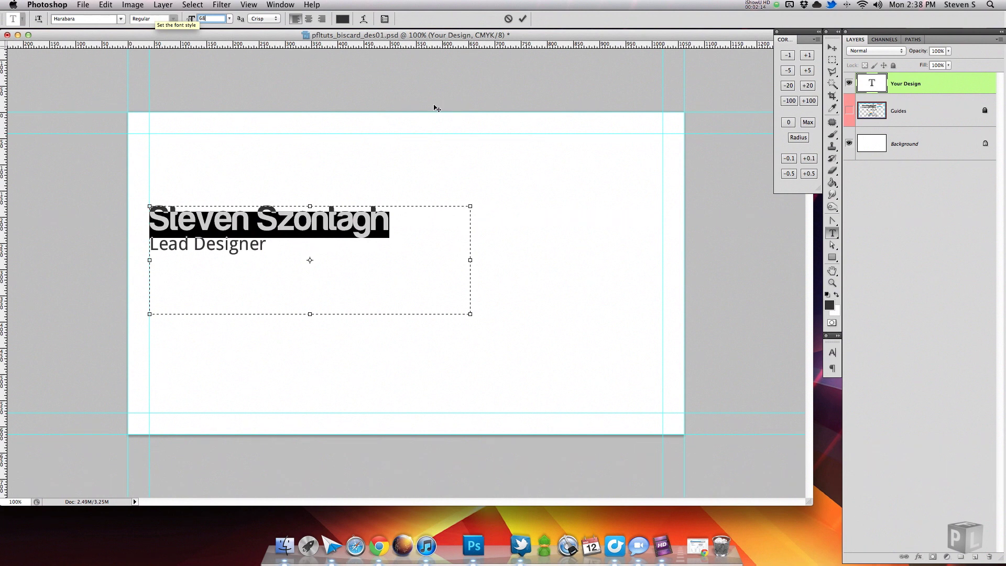
key("Down")
key("Down")
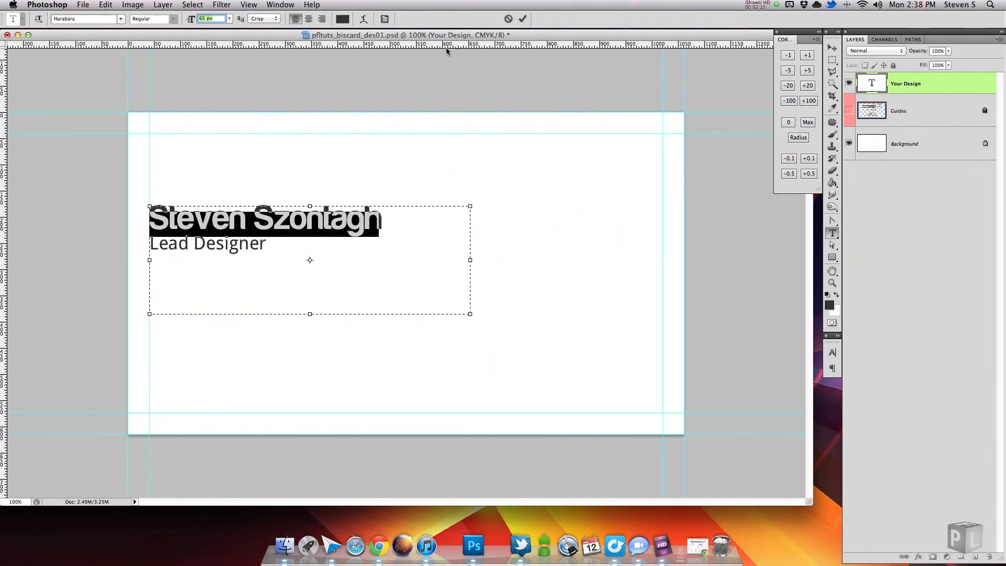
key("Down")
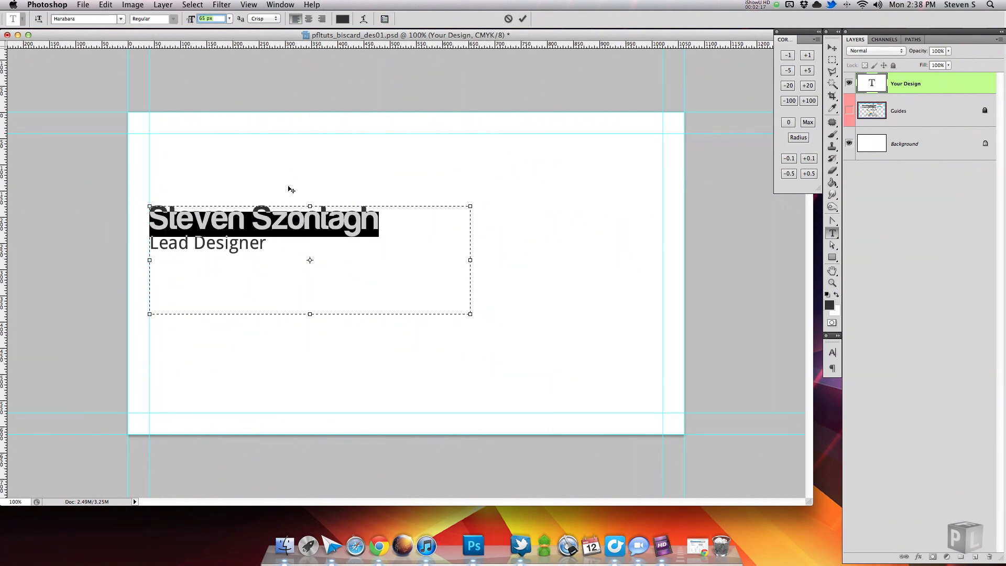
left_click(276, 244)
left_click(523, 19)
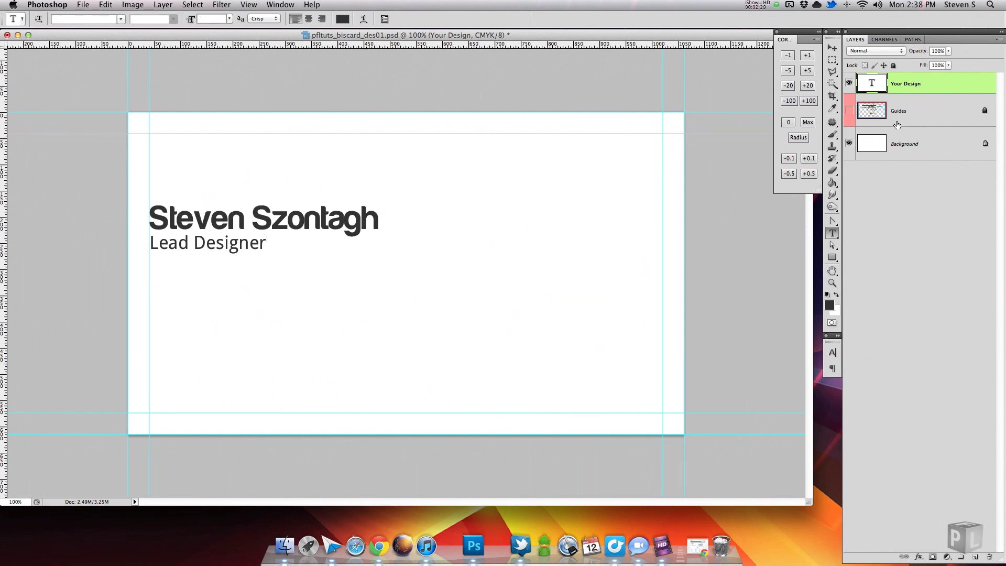
Bring the skbcg logo layer into the card, hide it, and move Your Design above it.
left_click(284, 546)
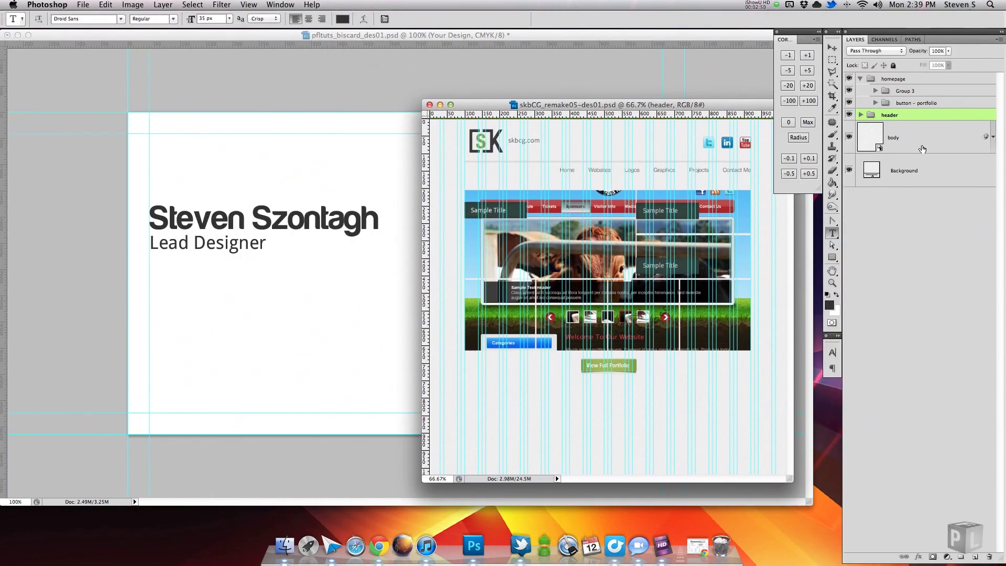
left_click_drag(902, 142, 336, 272)
left_click_drag(810, 502, 621, 469)
key("super+w")
left_click(465, 189)
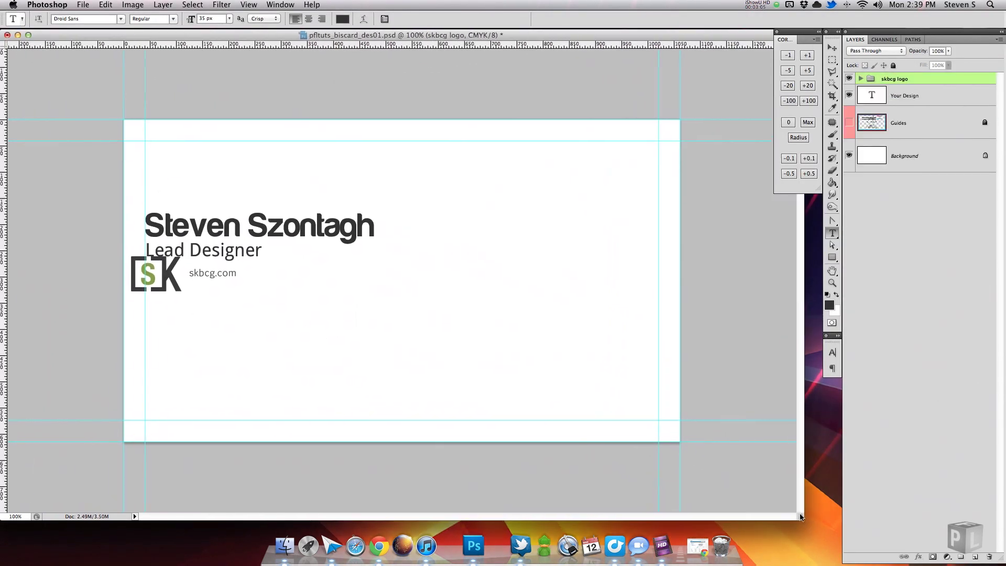
left_click(850, 78)
left_click(919, 100)
key("super+bracketright")
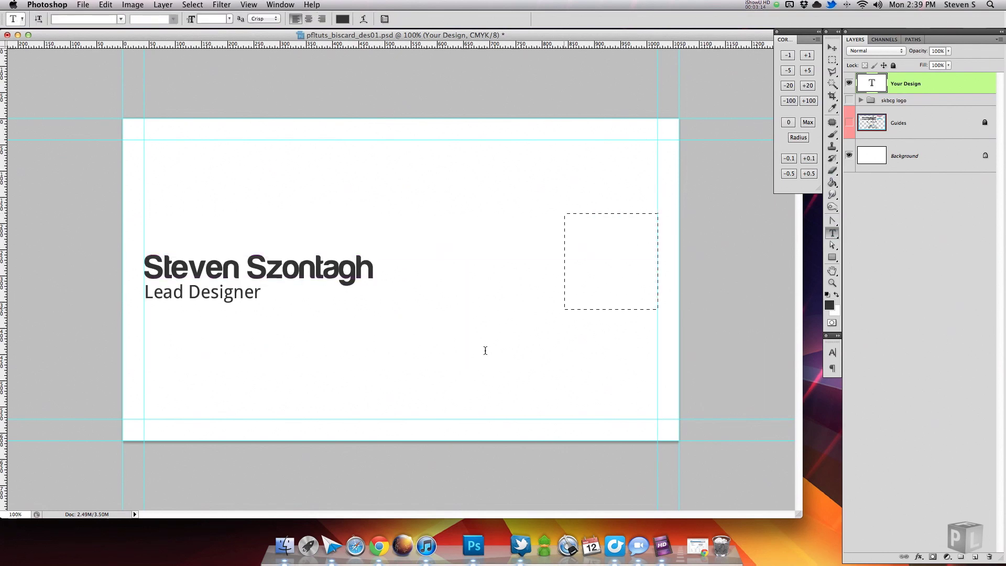
left_click_drag(485, 351, 391, 339)
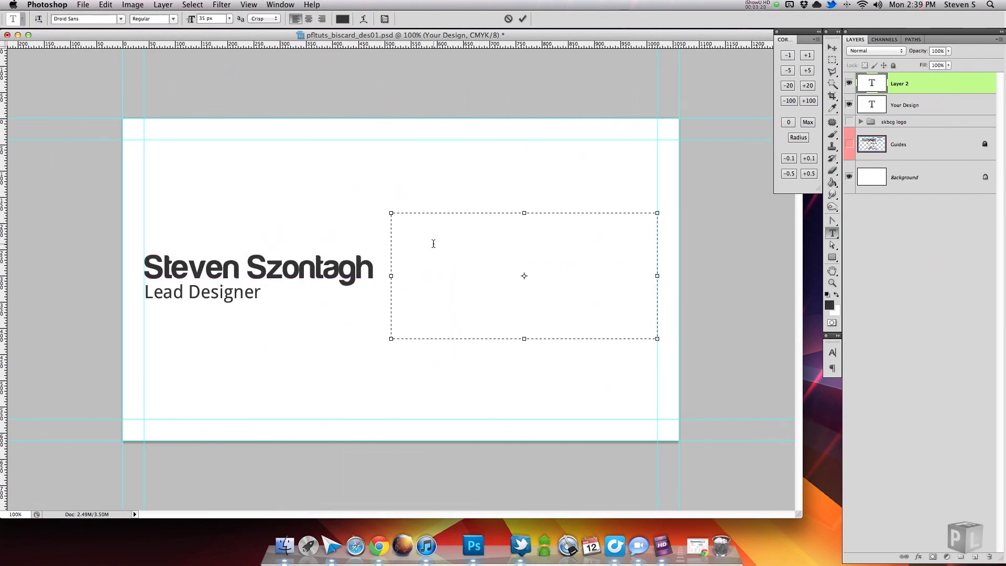
type("777.555.0196")
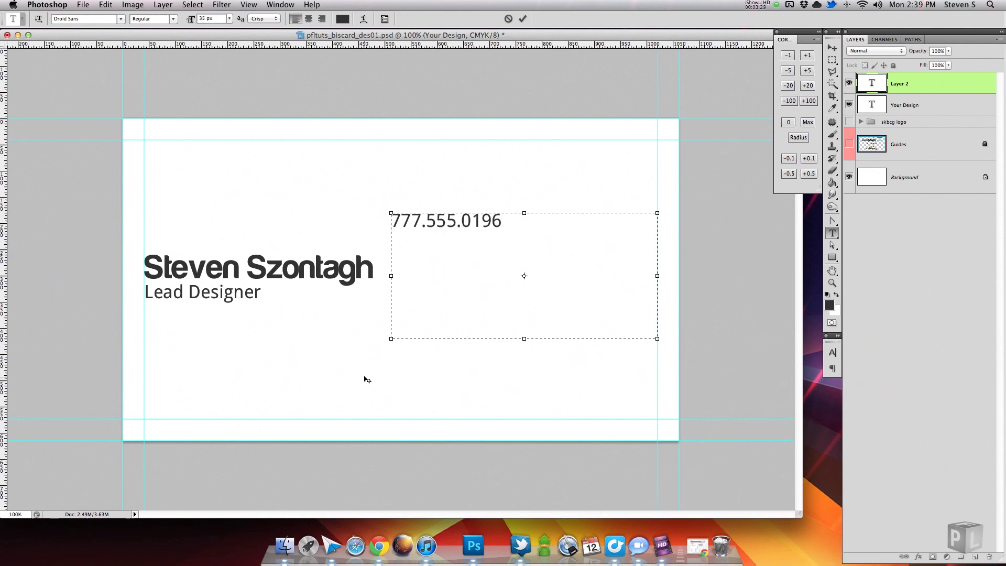
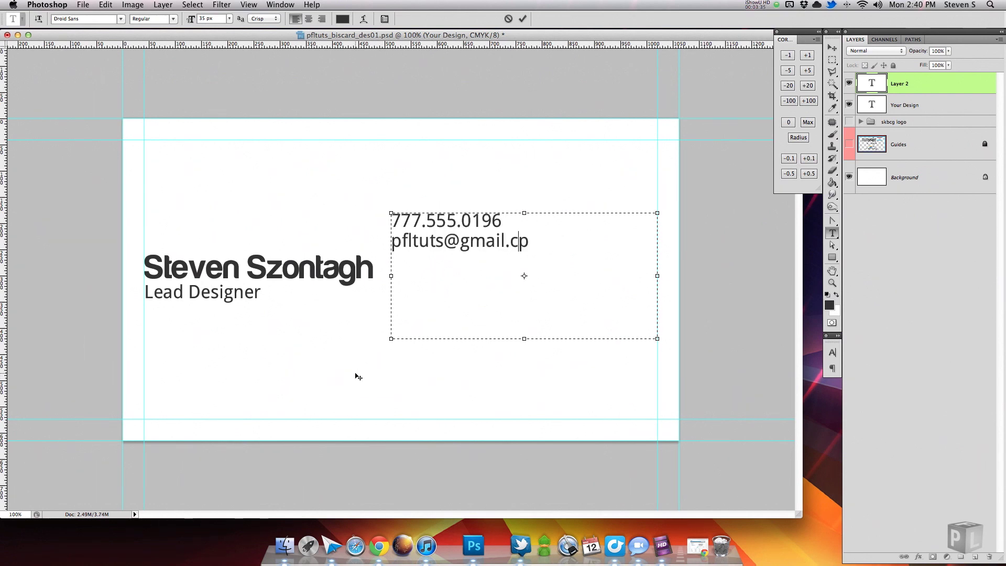
key("Return")
key("Return")
type("http://pixelforlife.com")
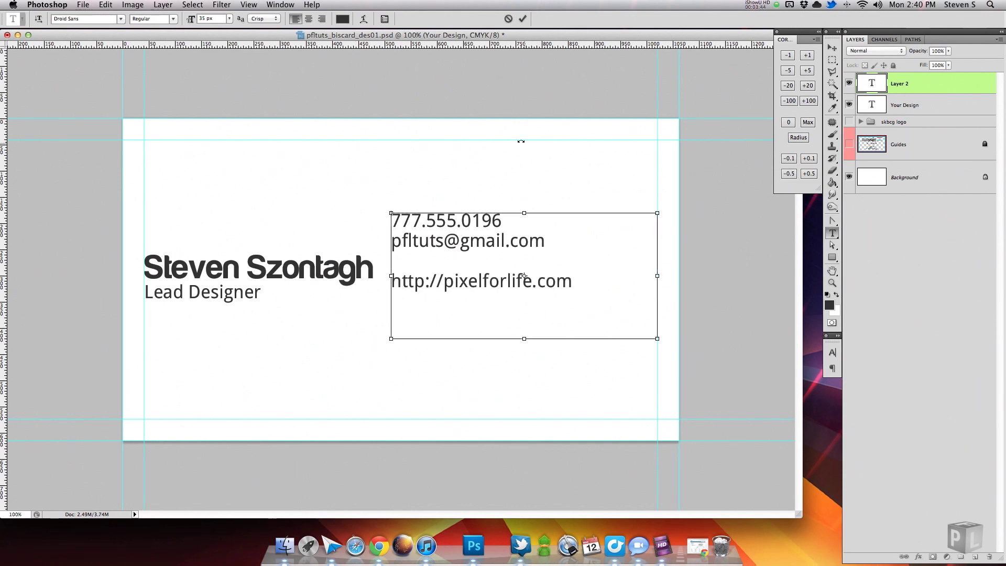
Resize all contact text to 31 px, commit it, and show the skbcg logo group.
key("super+a")
key("super+shift+comma")
key("super+shift+comma")
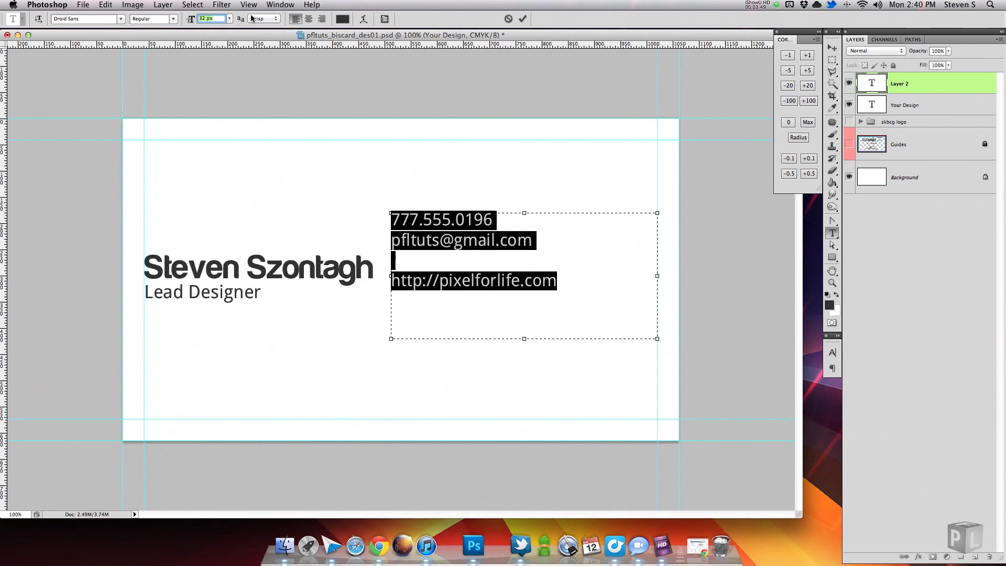
left_click(523, 19)
left_click(850, 124)
Move the SK logo to the card's top-left and sample its green as the foreground colour.
left_click(894, 121)
key("v")
left_click_drag(186, 306, 230, 205)
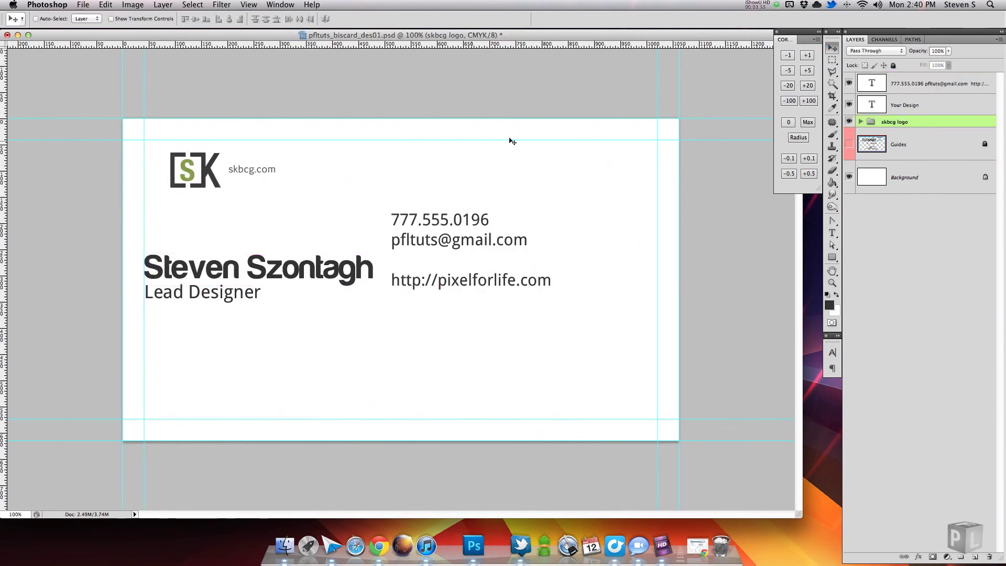
left_click(833, 307)
left_click(189, 173)
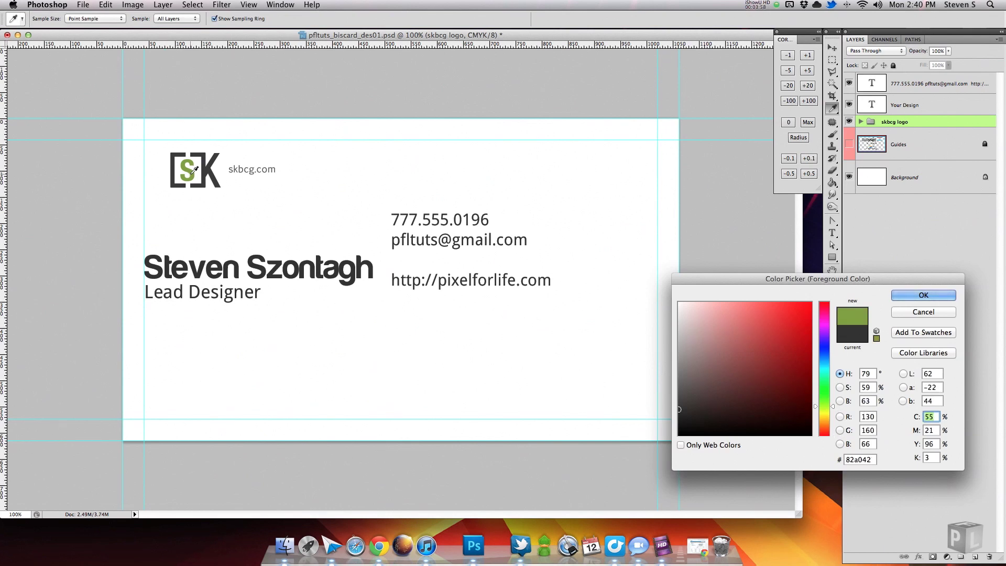
left_click(933, 292)
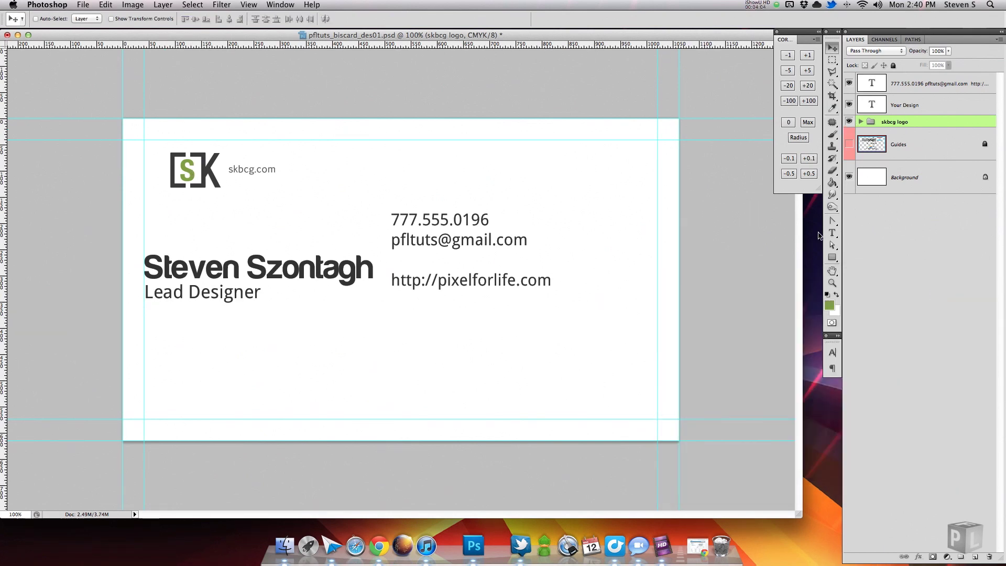
Colour the 'Lead Designer' title in the logo green.
key("t")
left_click(261, 294)
left_click_drag(261, 294, 130, 296)
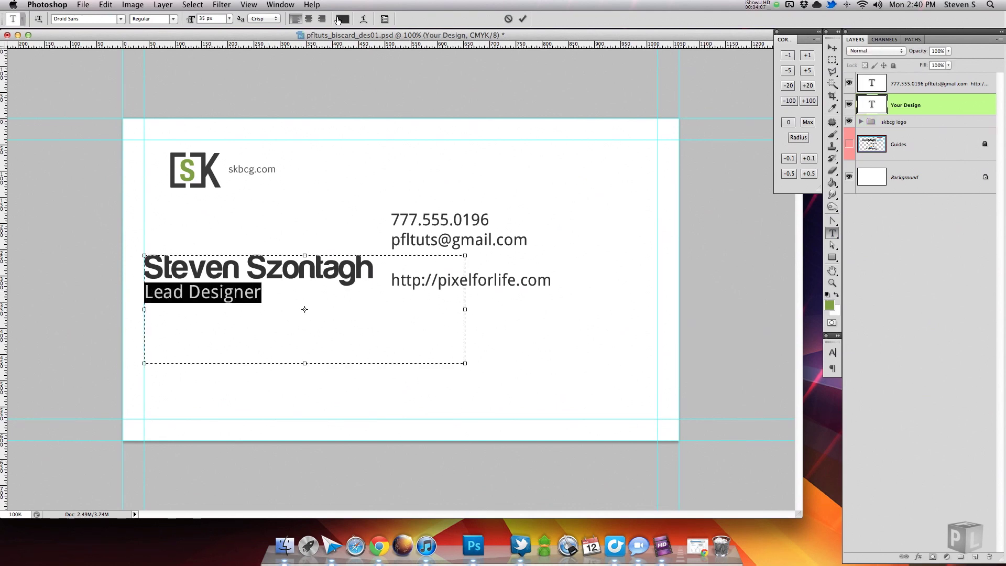
left_click(342, 19)
left_click(195, 172)
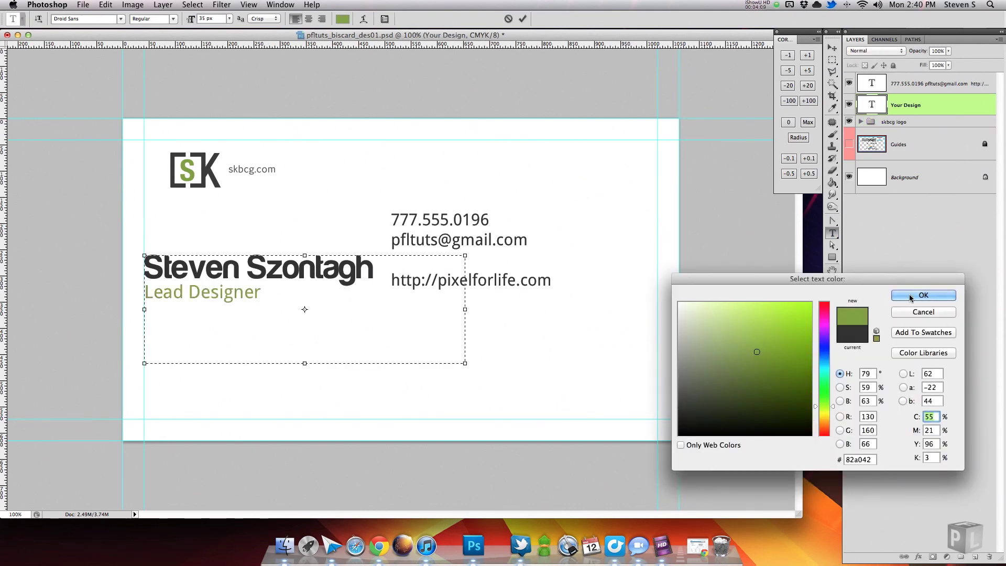
left_click(924, 296)
left_click(523, 19)
Colour the web address line in the logo green.
left_click_drag(551, 282, 390, 283)
left_click(342, 19)
left_click(199, 170)
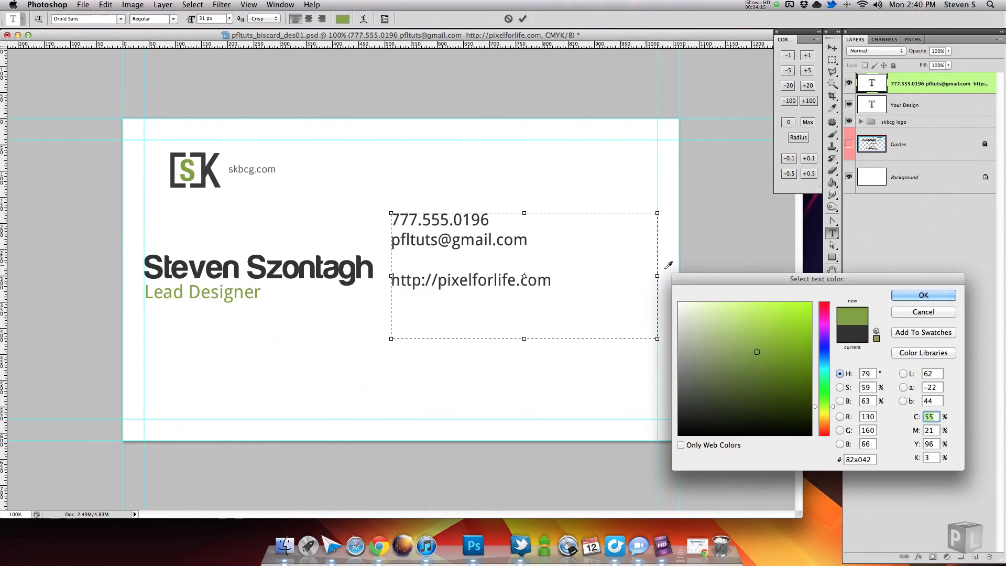
left_click(924, 296)
left_click(523, 19)
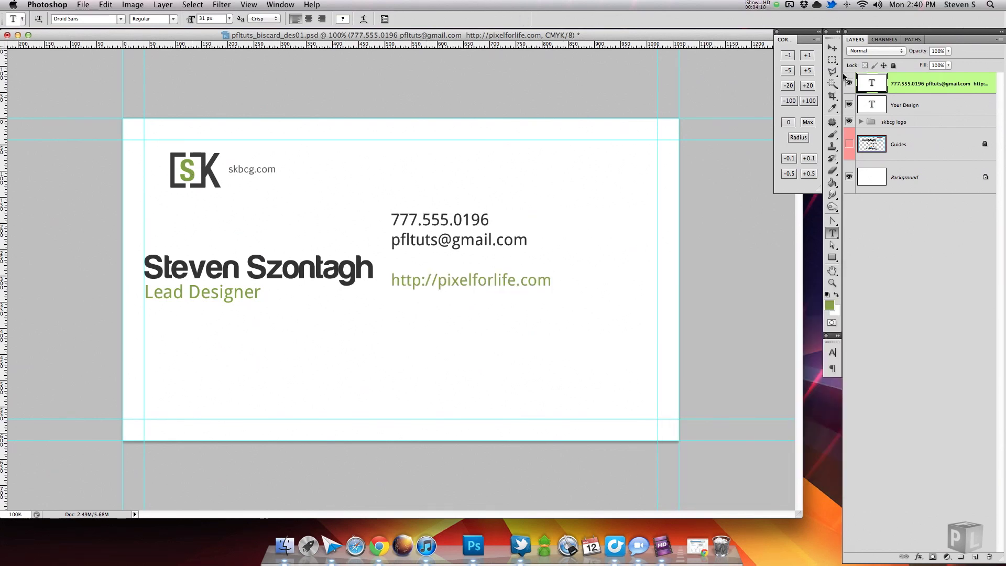
Align the contact block with the name, tighten its leading, and add a new layer.
key("v")
left_click_drag(449, 244, 542, 263)
key("t")
left_click(516, 293)
left_click(833, 352)
left_click(770, 376)
left_click_drag(771, 376, 758, 377)
key("super+Return")
left_click(904, 105)
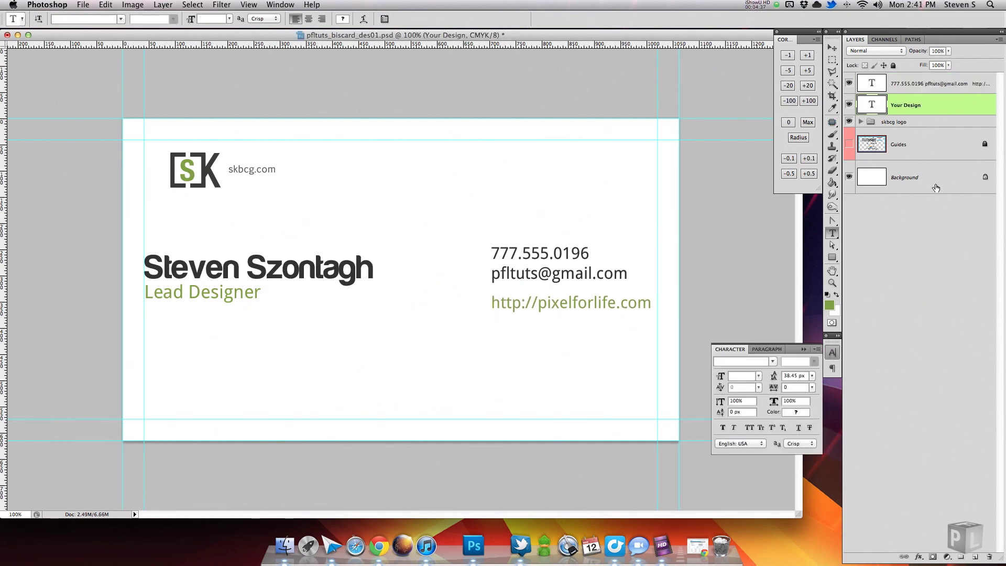
left_click(975, 557)
Draw a vertical divider line with the Pencil and give it a light grey Color Overlay.
left_click_drag(833, 135, 859, 148)
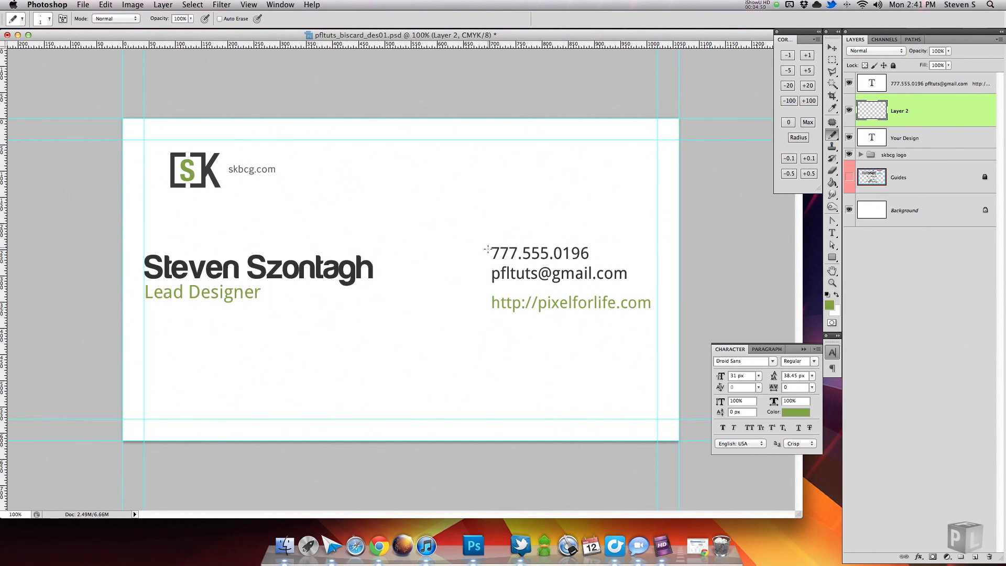
double_click(923, 110)
left_click(725, 392)
left_click_drag(804, 262, 746, 222)
left_click(830, 252)
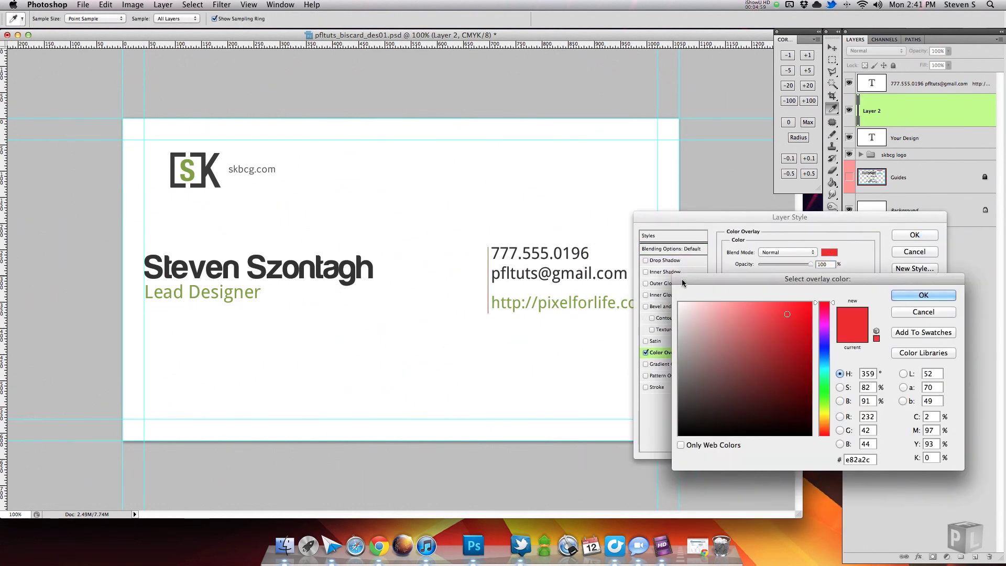
left_click(824, 417)
left_click_drag(723, 336, 656, 321)
left_click(923, 295)
left_click(915, 235)
Move the divider, then the divider together with the contact block, left and up.
key("v")
left_click_drag(530, 285, 483, 282)
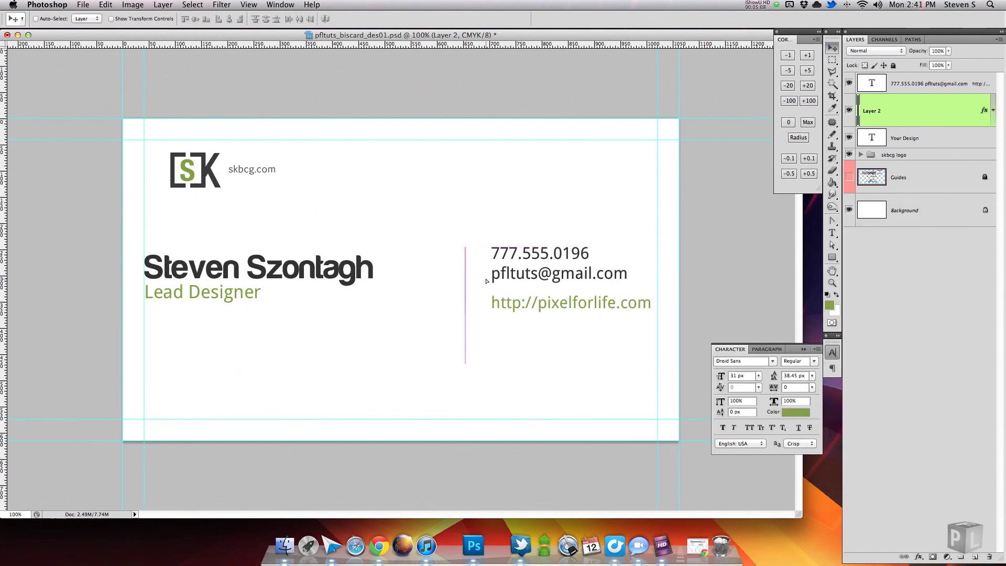
left_click(923, 83, "shift")
left_click_drag(570, 284, 515, 277)
Nudge the divider and contacts, shift all front text about 50 px right, and hide the logo.
key("Left")
key("Left")
key("Left")
key("Left")
key("Left")
key("Left")
key("Left")
key("Left")
key("Left")
key("Left")
key("Left")
key("Left")
key("Left")
key("Down")
key("Down")
key("Down")
key("Down")
left_click(905, 138, "shift")
left_click_drag(526, 170, 553, 170)
left_click(850, 155)
Fill a rectangular strip across the card's bottom with dark grey on a new layer.
left_click(923, 84)
left_click(976, 557)
left_click(832, 61)
left_click_drag(696, 478, 95, 393)
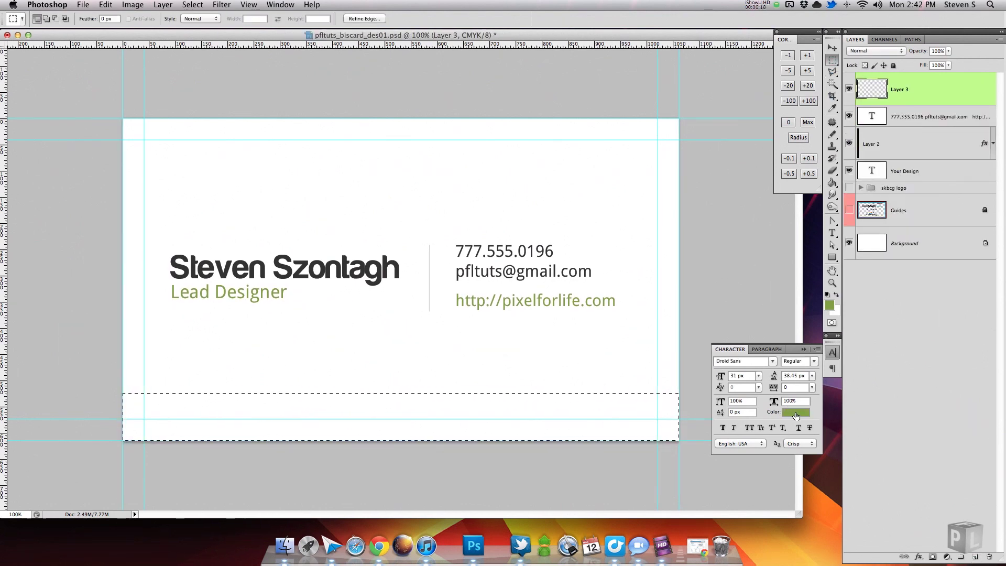
left_click(796, 412)
left_click(540, 272)
left_click(894, 295)
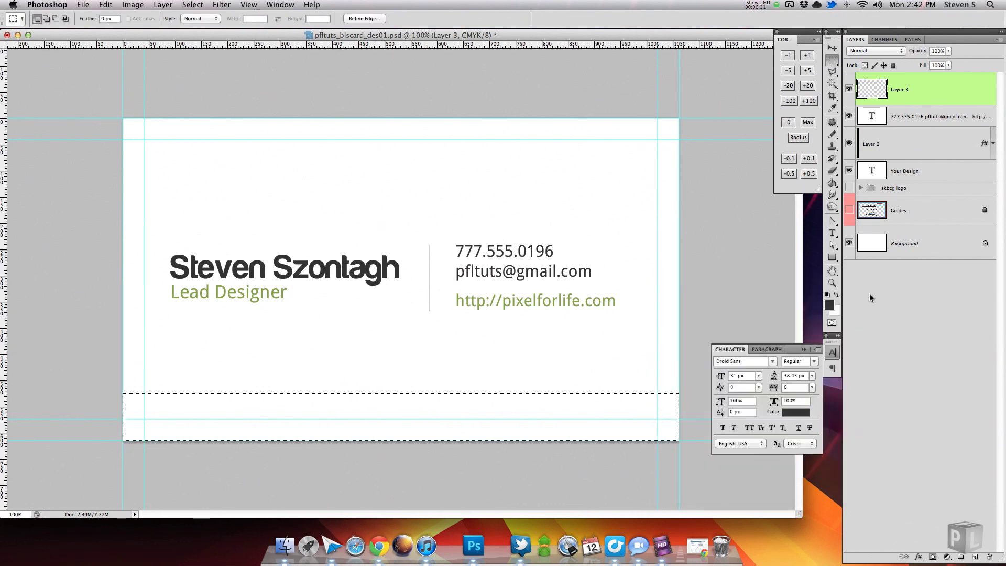
key("alt+BackSpace")
key("super+d")
Give the bar a Drop Shadow with spread 100, size 0 and logo green 82a042.
double_click(954, 99)
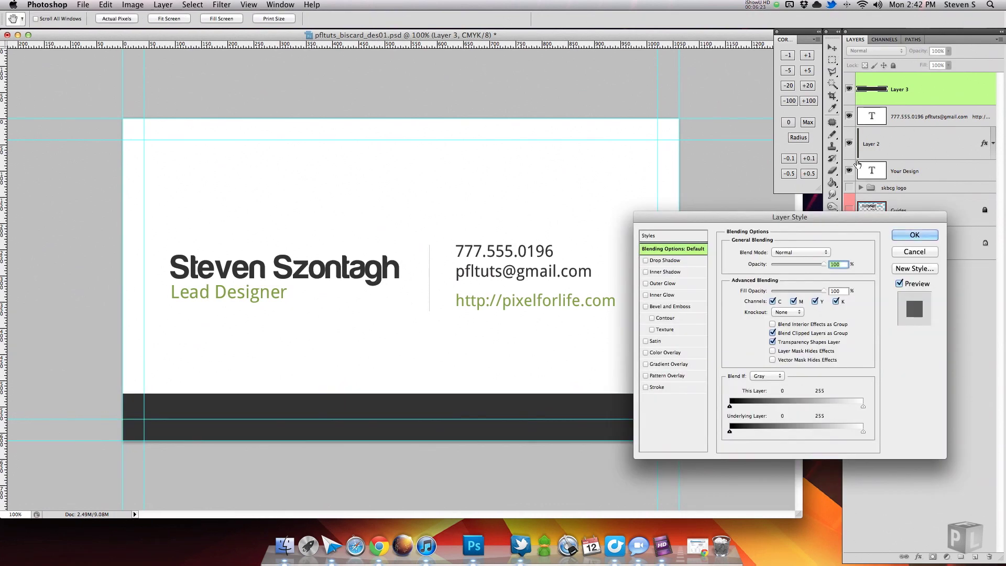
left_click(646, 260)
left_click(691, 259)
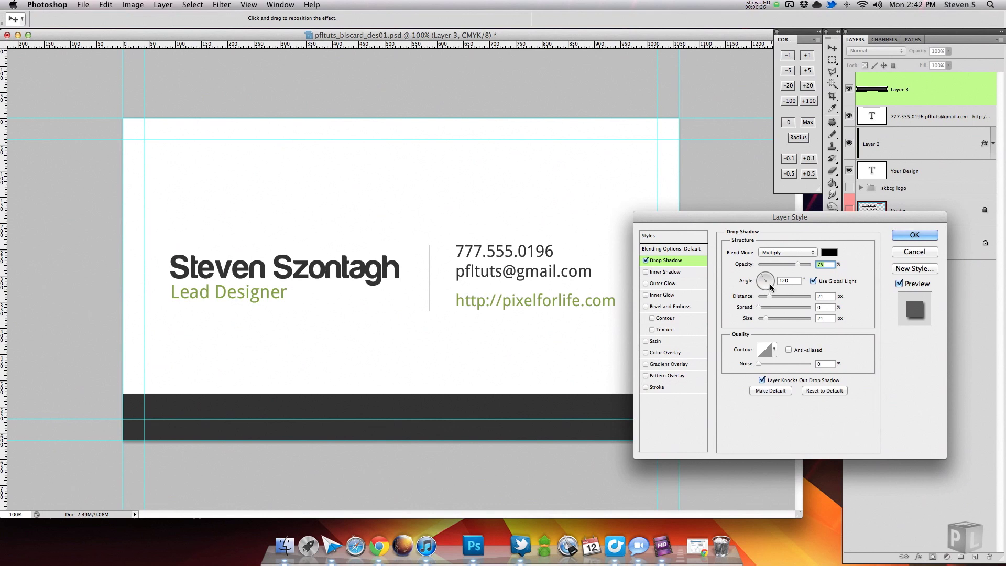
left_click_drag(759, 307, 856, 304)
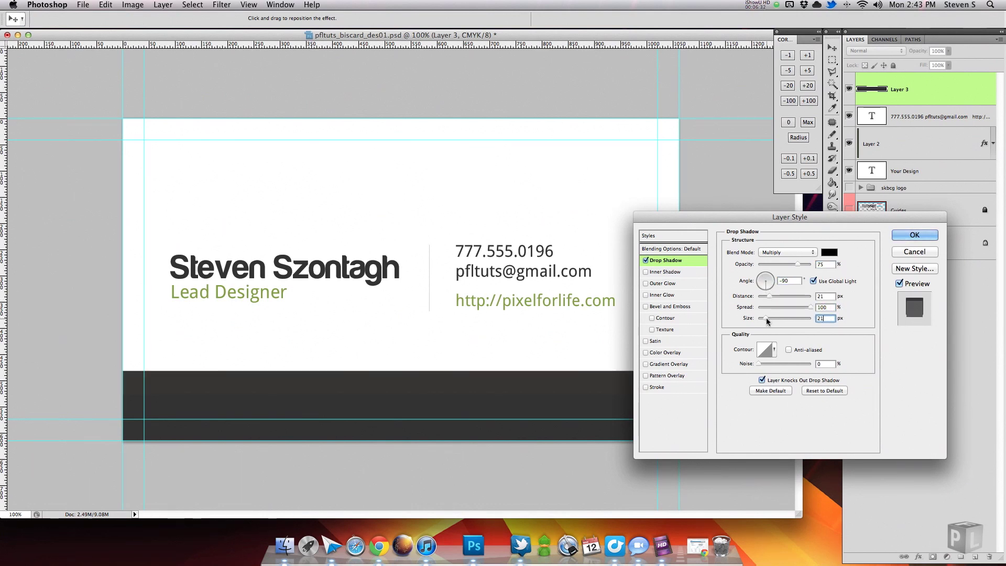
left_click_drag(767, 318, 746, 320)
left_click(829, 252)
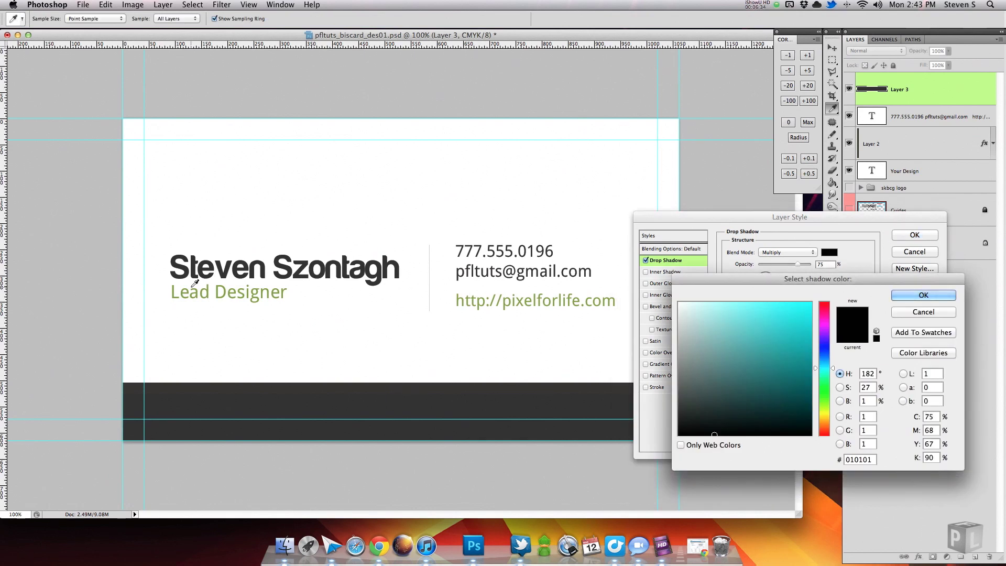
left_click(210, 289)
left_click(210, 289)
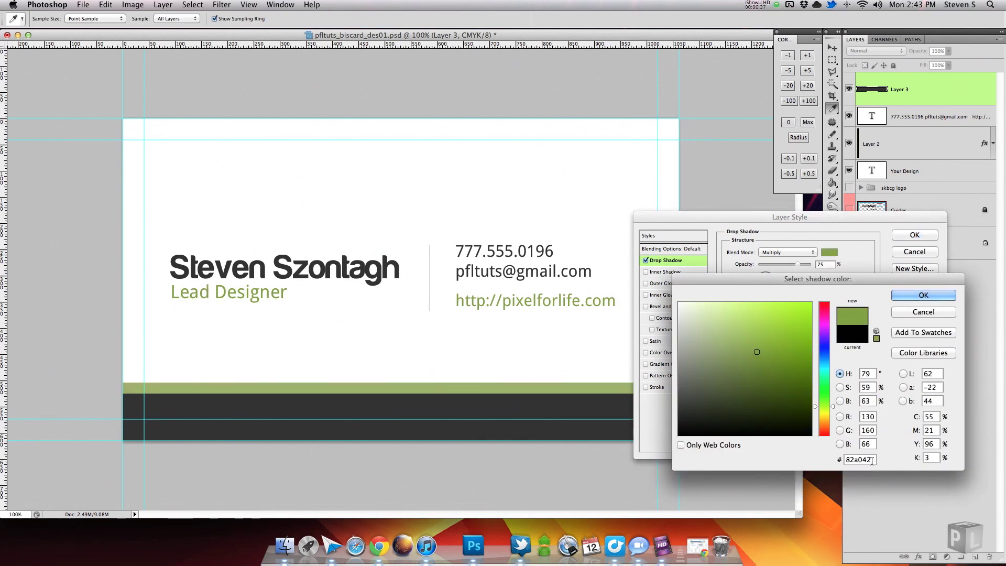
left_click(924, 295)
Set the shadow distance to 6 px, Normal blending and 100% opacity, and apply it.
left_click(825, 296)
key("Up")
key("Up")
key("Up")
key("Up")
key("Up")
key("Down")
key("Down")
key("Down")
key("Down")
key("Down")
key("Down")
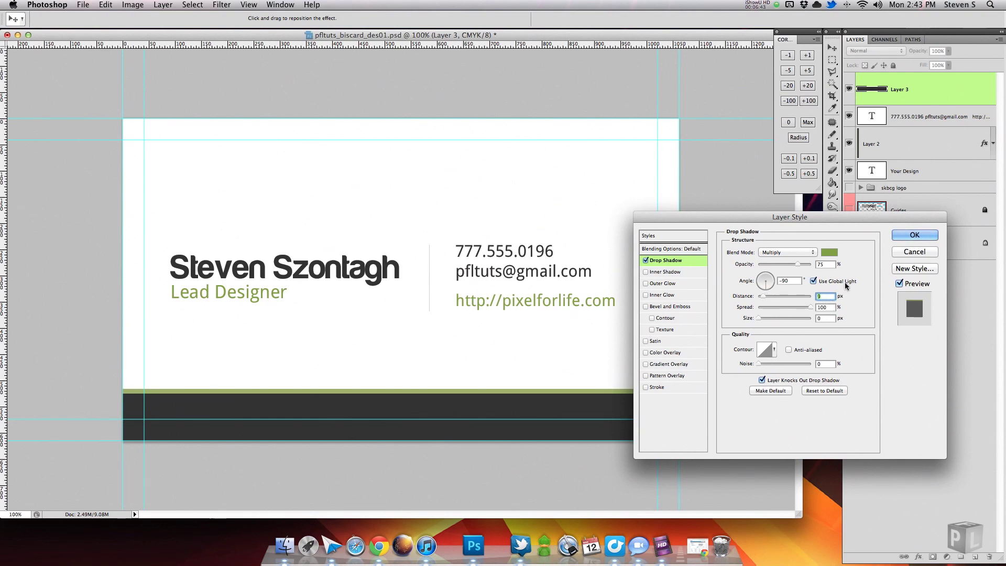
left_click(788, 252)
left_click(781, 162)
left_click_drag(798, 264, 811, 264)
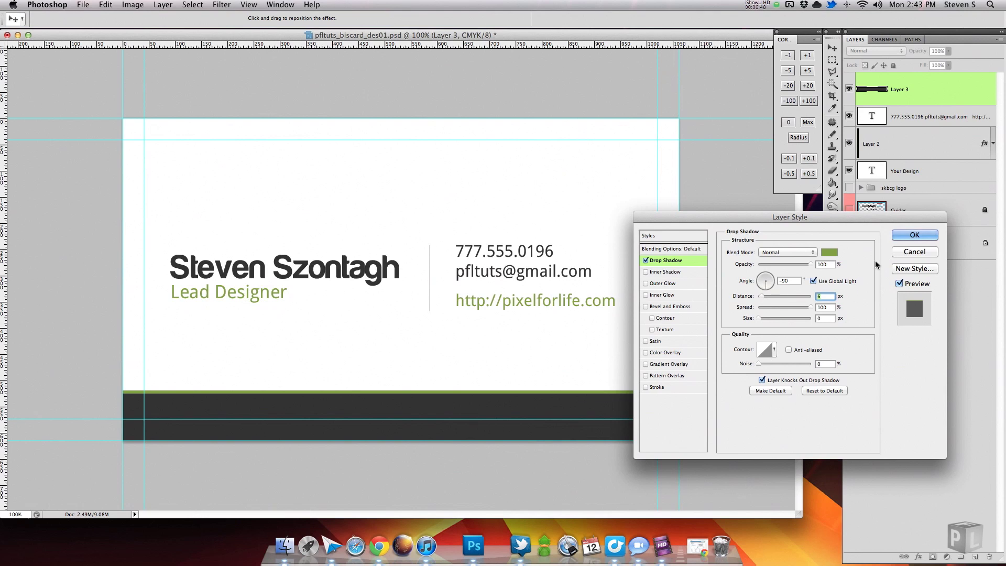
left_click(915, 236)
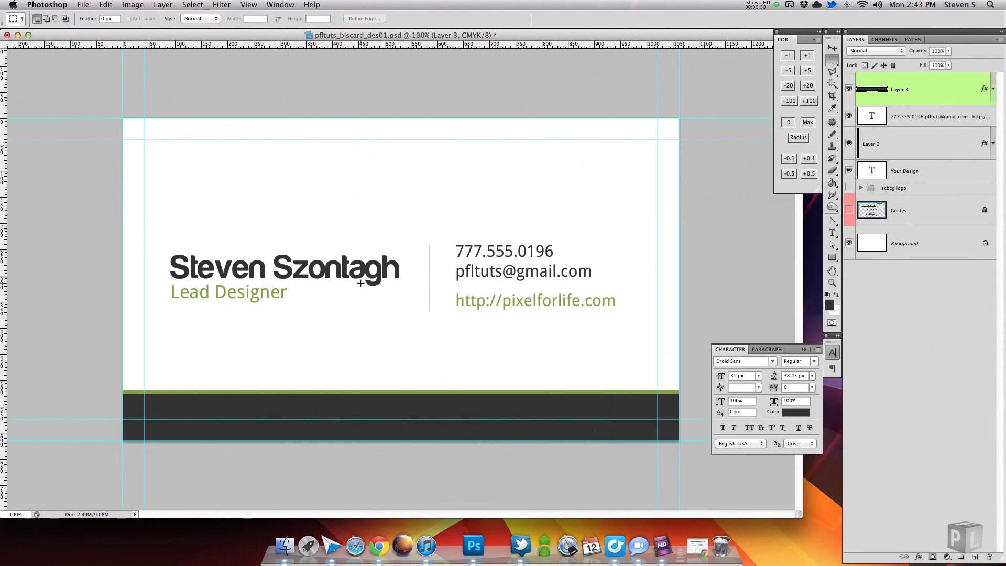
Confirm the card measures 1062×615 px at 300 pixels/inch, then save the file.
left_click(131, 4)
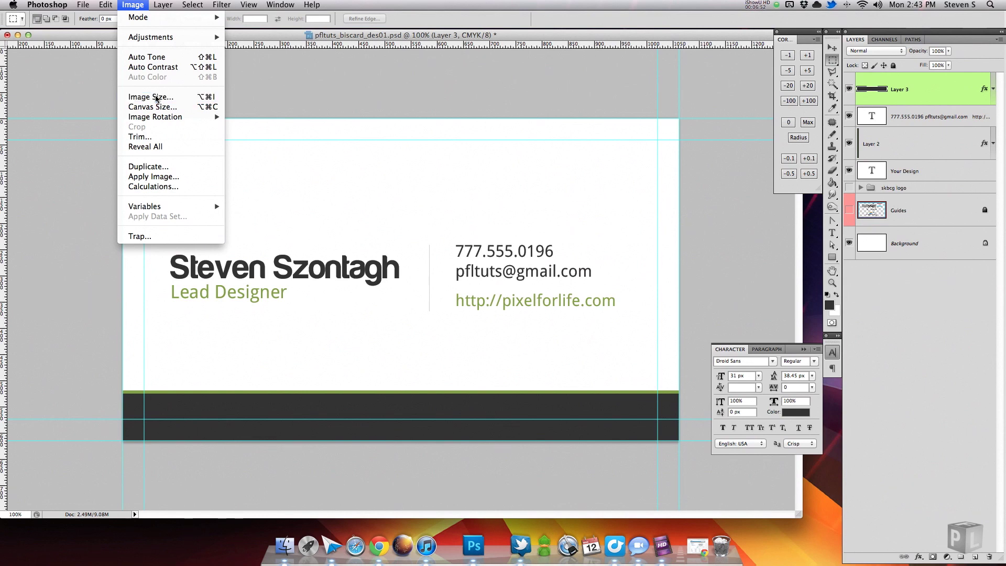
key("Escape")
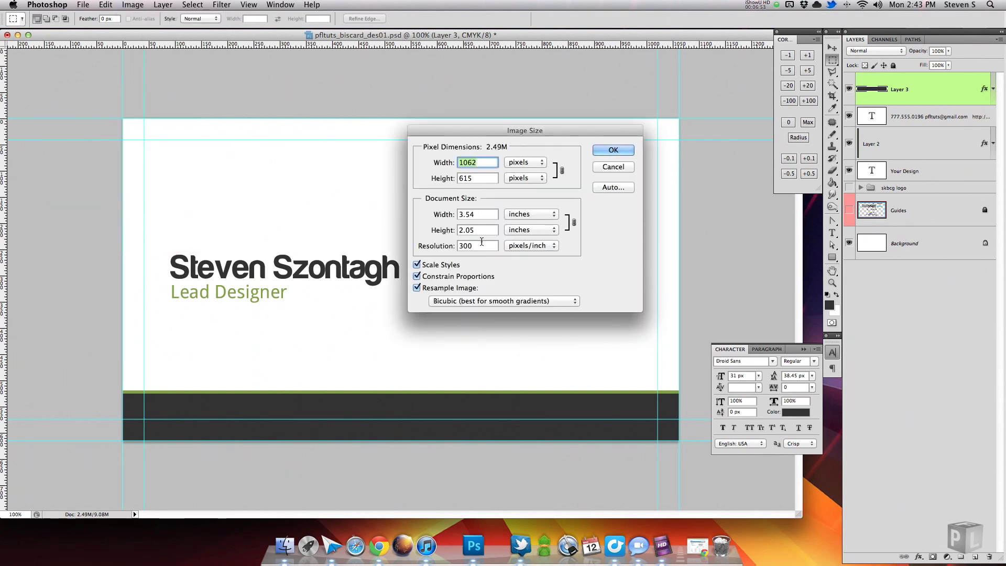
left_click(467, 245)
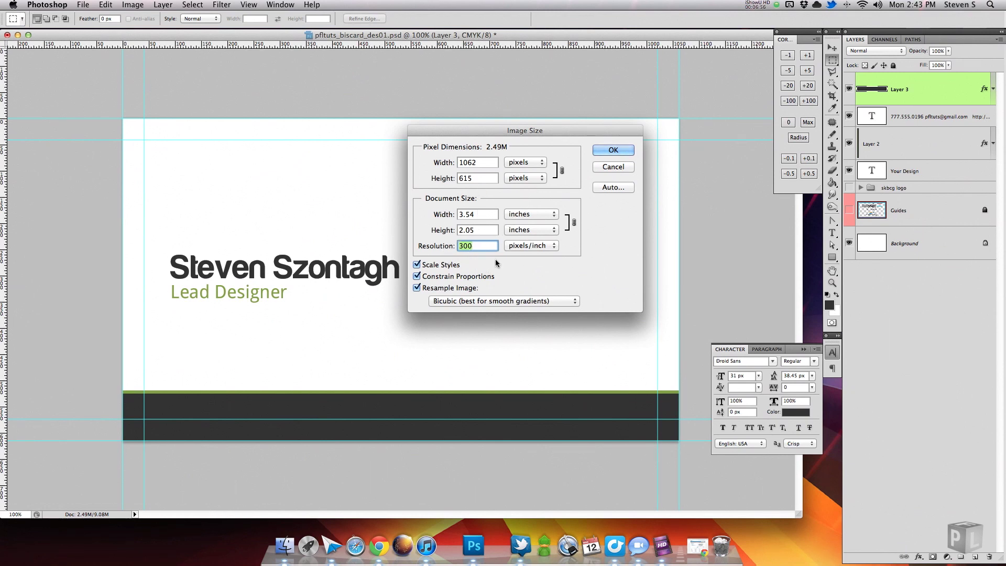
left_click(620, 150)
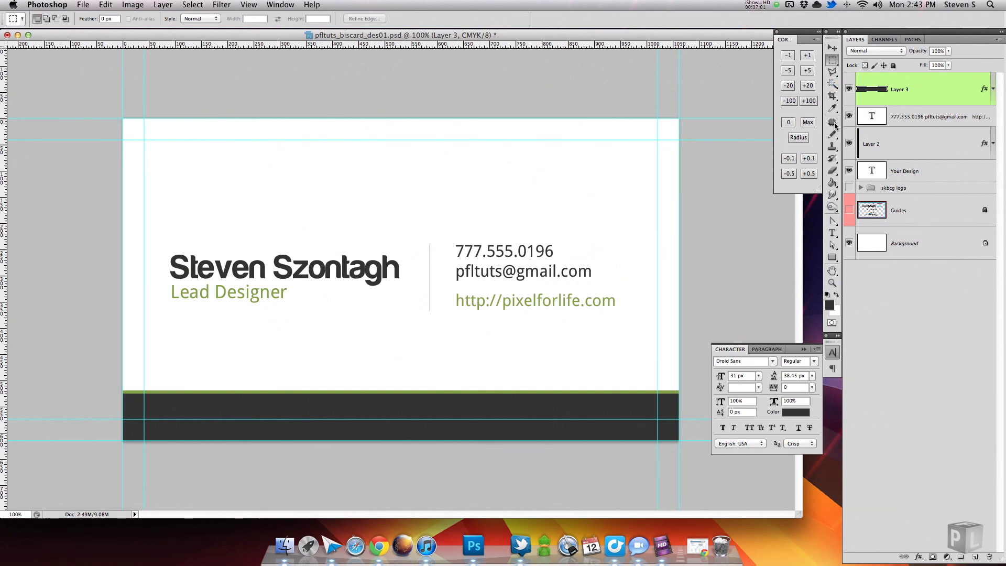
key("super+s")
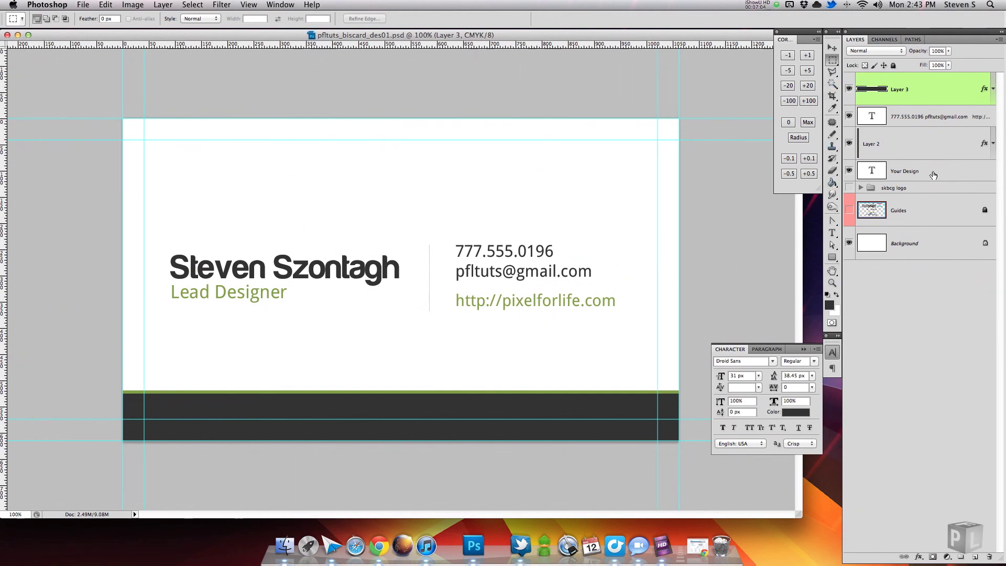
Group the front design's layers into a hidden group named 'front' and add empty Layer 4.
left_click(933, 175, "shift")
key("super+g")
type("front")
key("Return")
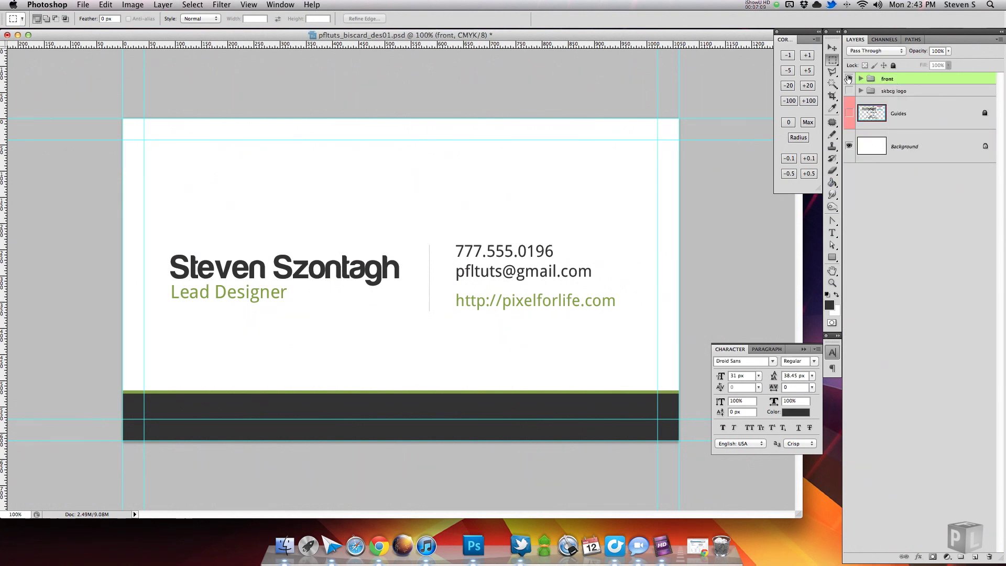
left_click(850, 79)
left_click(974, 557)
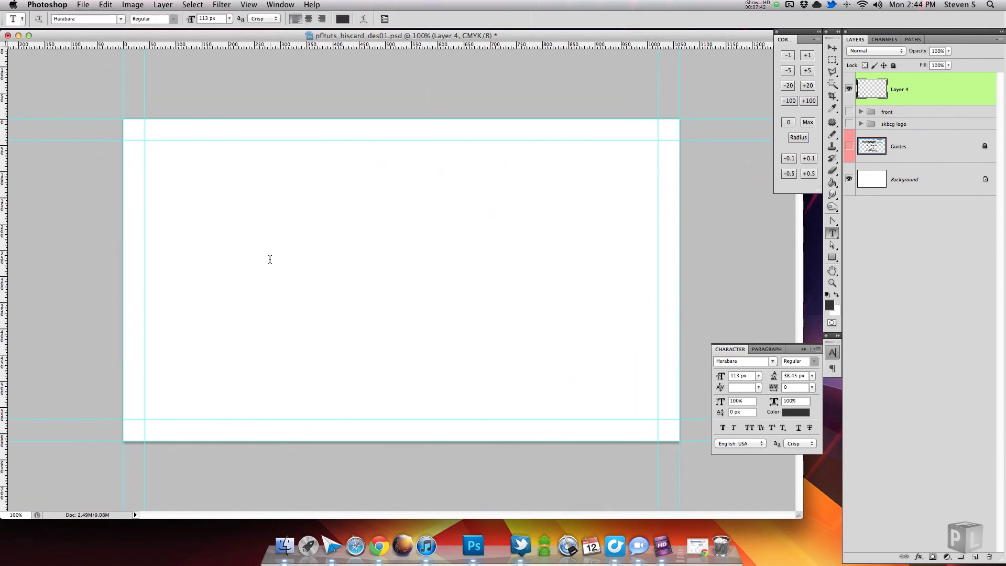
Type 'PixelForLife' with the tagline 'The greatest way to learn' below it in a text box across the card.
left_click_drag(143, 197, 658, 331)
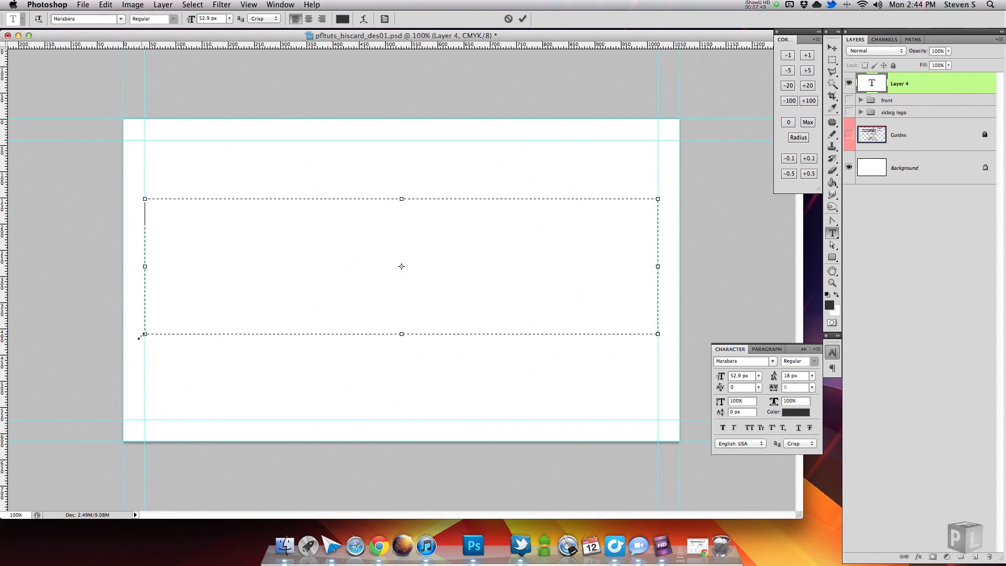
type("PixelForLife")
key("Return")
type("The greatest")
key("BackSpace")
key("BackSpace")
type("atest way to learn")
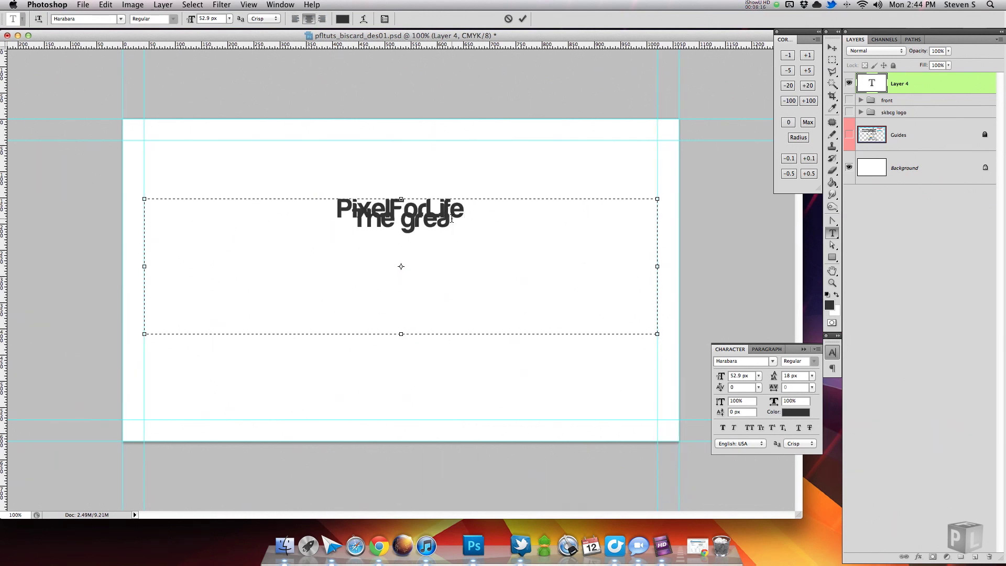
left_click_drag(542, 219, 262, 220)
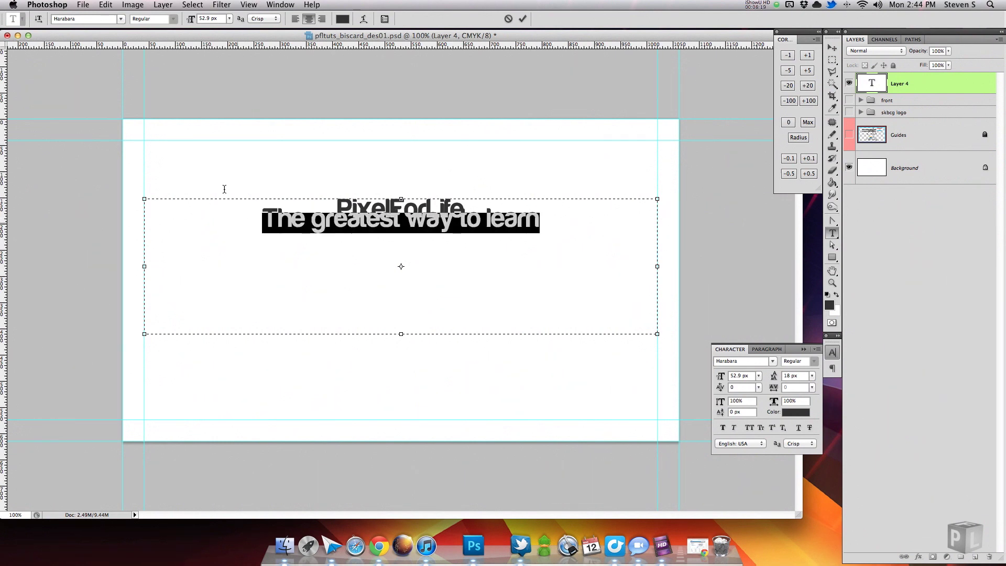
left_click(523, 19)
Set the text leading to 60 px and make PixelForLife 112 px light grey.
left_click(350, 222)
key("super+a")
left_click_drag(774, 377, 802, 380)
left_click_drag(465, 210, 338, 210)
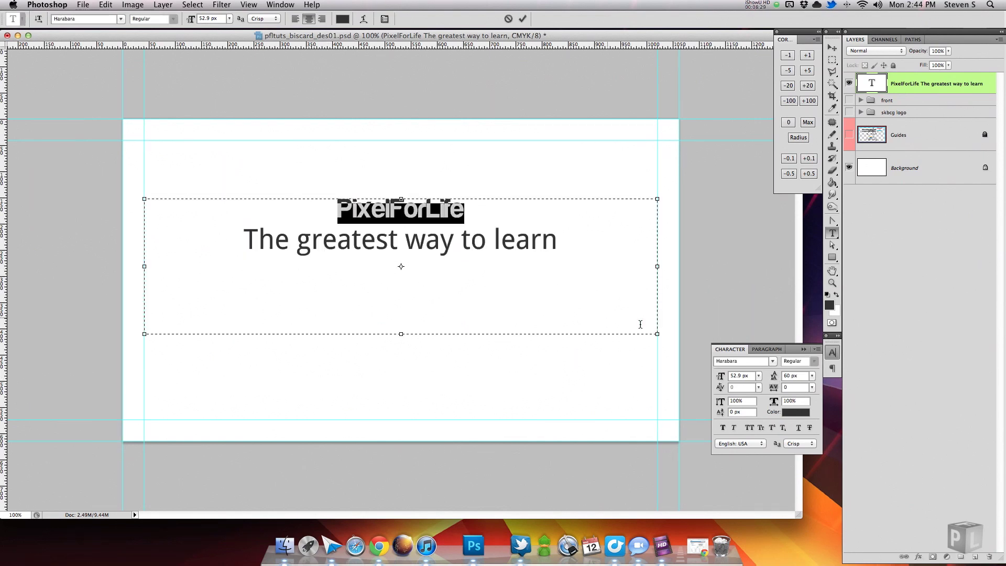
type("11")
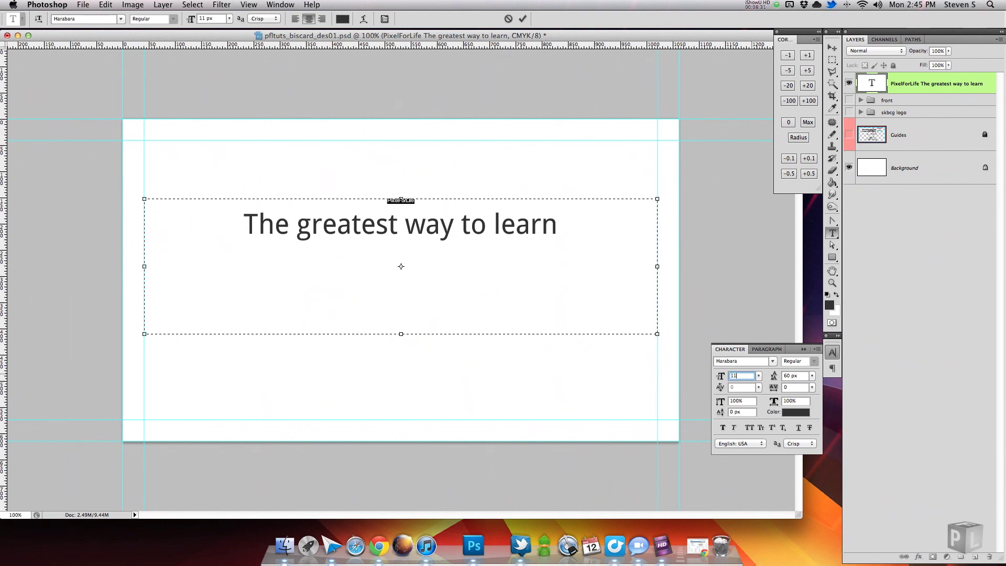
type("2")
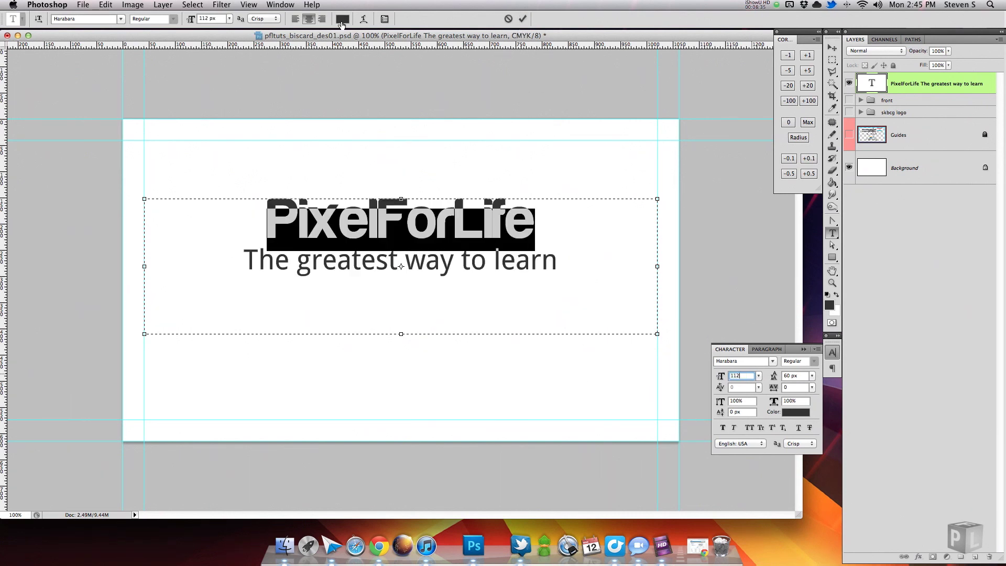
left_click(342, 19)
left_click(907, 294)
left_click(518, 188)
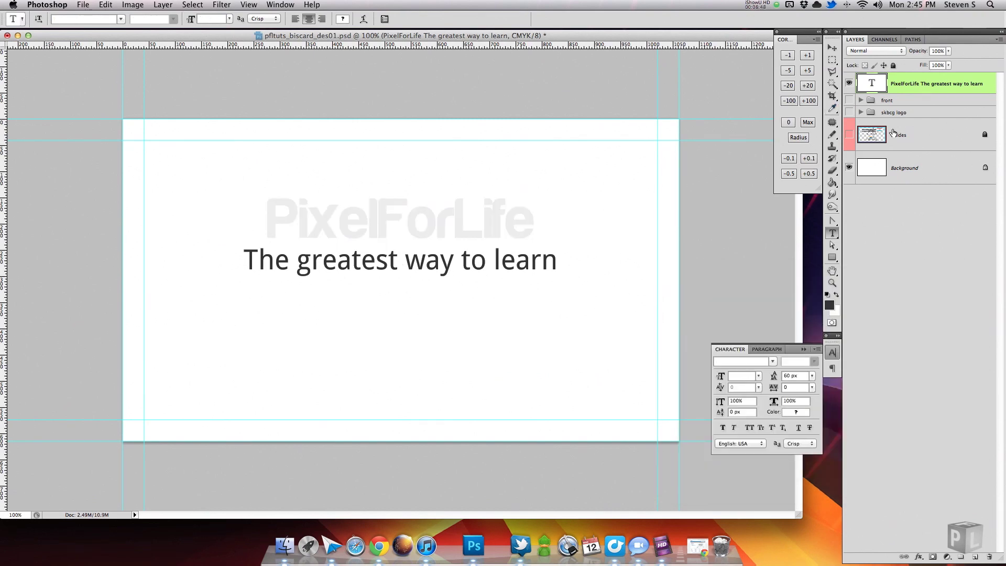
Convert Background to an editable layer, fill it dark grey, and add a pattern overlay blended as Overlay.
double_click(913, 168, "alt")
key("alt+BackSpace")
double_click(954, 167)
left_click(667, 375)
left_click(792, 287)
left_click(826, 383)
left_click(788, 252)
left_click(781, 263)
left_click(791, 288)
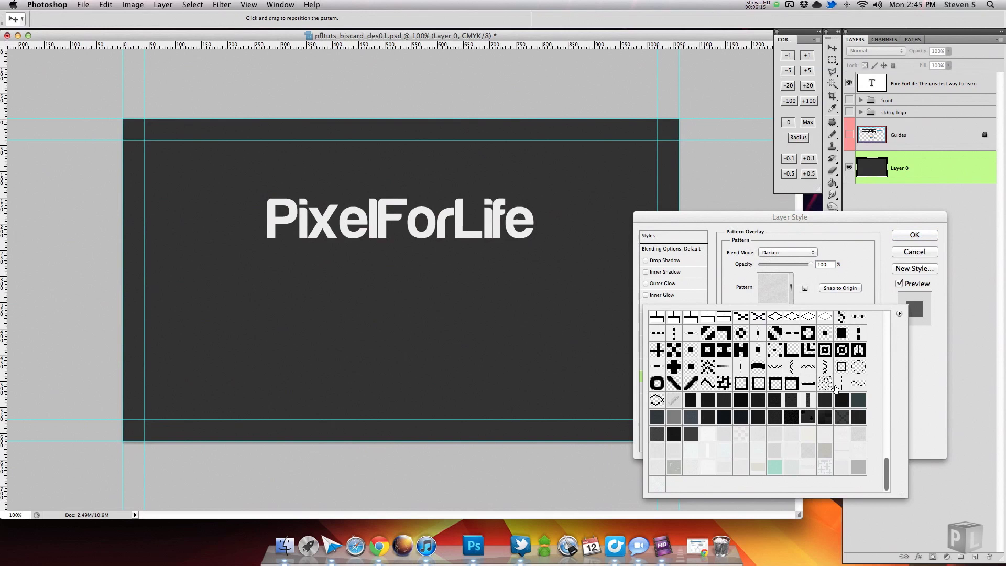
left_click(787, 252)
left_click(781, 342)
Try other patterns, then swap to a Gradient Overlay with Overlay blend and 150% scale.
left_click_drag(812, 265, 785, 264)
left_click(791, 287)
left_click(724, 433)
left_click(825, 450)
left_click(808, 433)
left_click(858, 417)
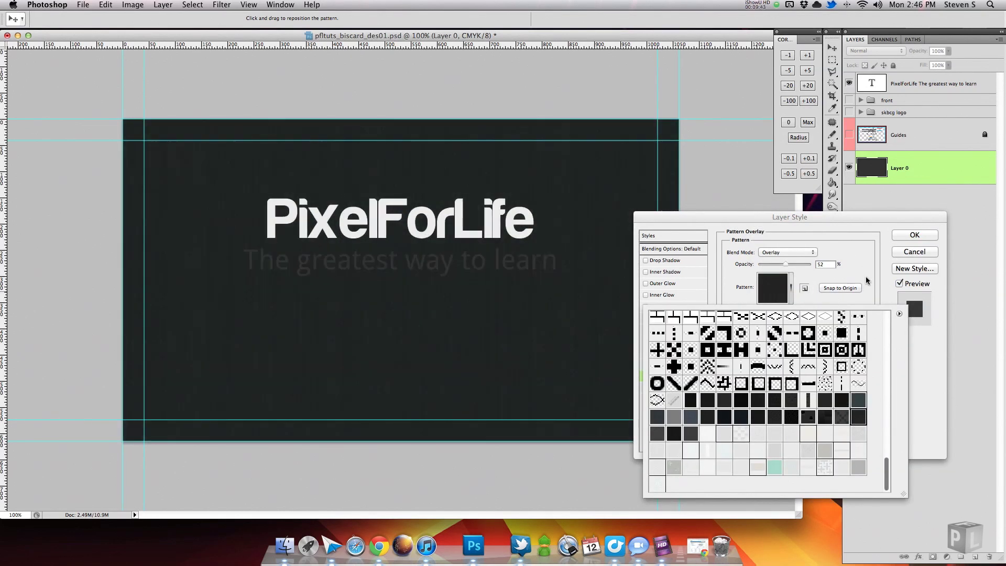
left_click(646, 375)
left_click(670, 364)
left_click(788, 252)
left_click(760, 353)
left_click_drag(786, 263, 806, 264)
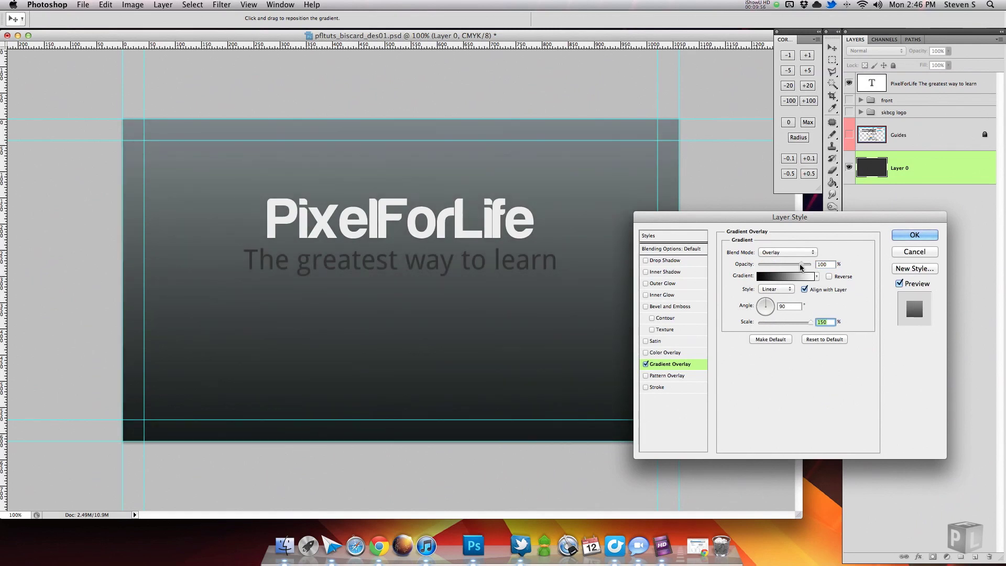
key("Return")
Colour the tagline green and show the skbcg logo group.
key("t")
left_click_drag(244, 260, 558, 260)
left_click(792, 405)
key("Return")
key("ctrl+Return")
key("v")
left_click(849, 113)
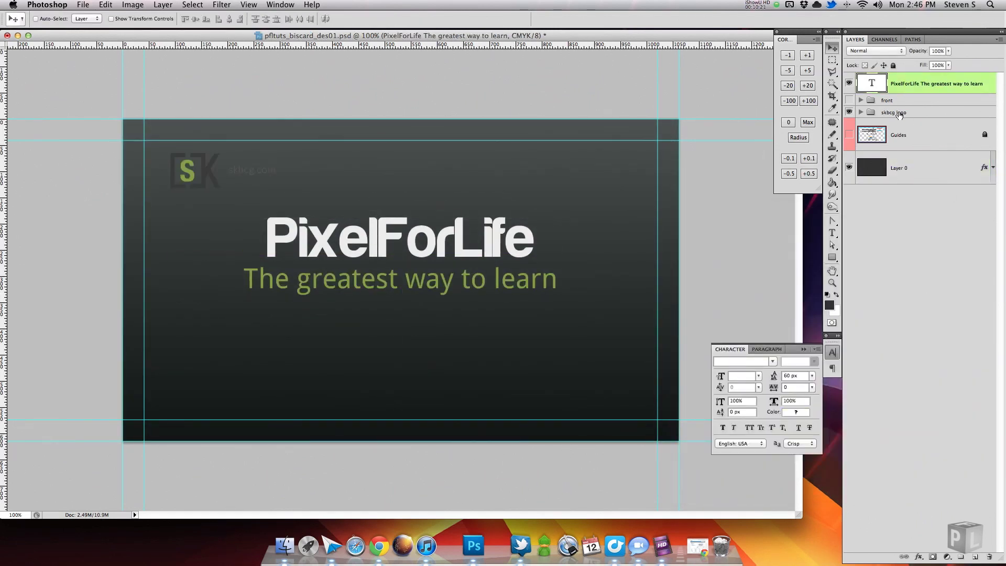
Delete the skbcg.com text layer from the logo group.
left_click(900, 113)
left_click(860, 112)
left_click(897, 164)
left_click_drag(952, 166, 989, 557)
Rotate the SK logo -30°, enlarge it, and move it to the card's bottom-left corner.
left_click(896, 112)
key("ctrl+t")
left_click_drag(379, 313, 404, 220)
left_click_drag(226, 179, 230, 423)
left_click(522, 19)
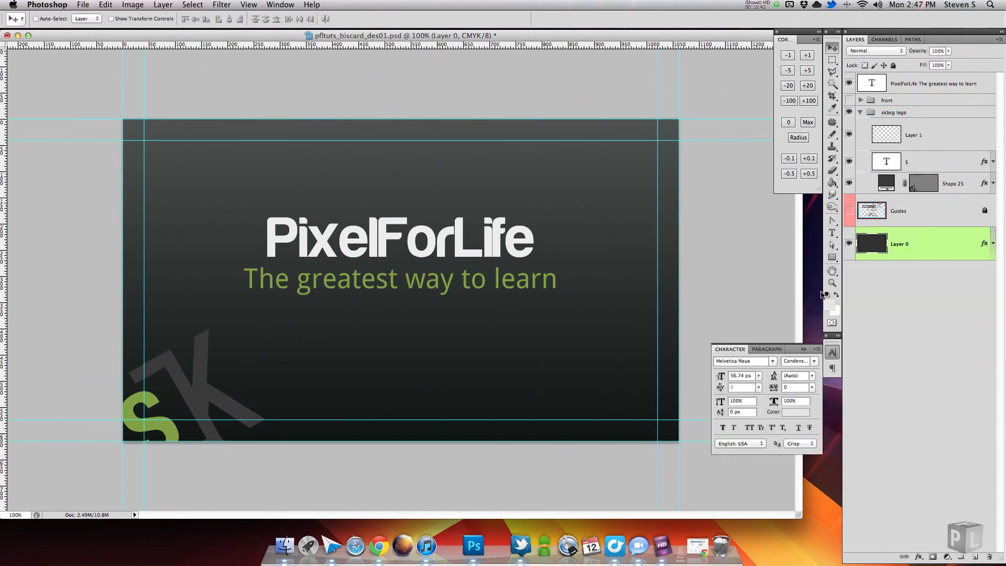
Fill Layer 0 light grey and recolour PixelForLife dark grey #3a3a3a.
key("alt+BackSpace")
key("t")
left_click(538, 241)
left_click_drag(560, 243, 234, 215)
left_click(342, 18)
left_click(202, 367)
left_click(924, 295)
left_click(862, 171)
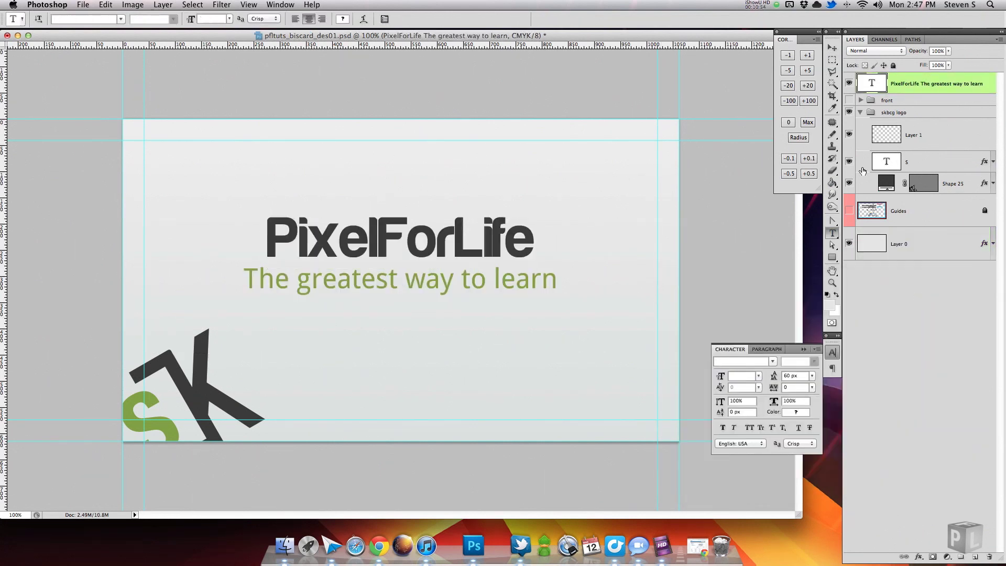
Nudge the SK logo up and right and fade the group to 24% opacity.
left_click(923, 112)
key("v")
left_click_drag(355, 365, 367, 350)
left_click_drag(903, 51, 874, 52)
left_click(861, 112)
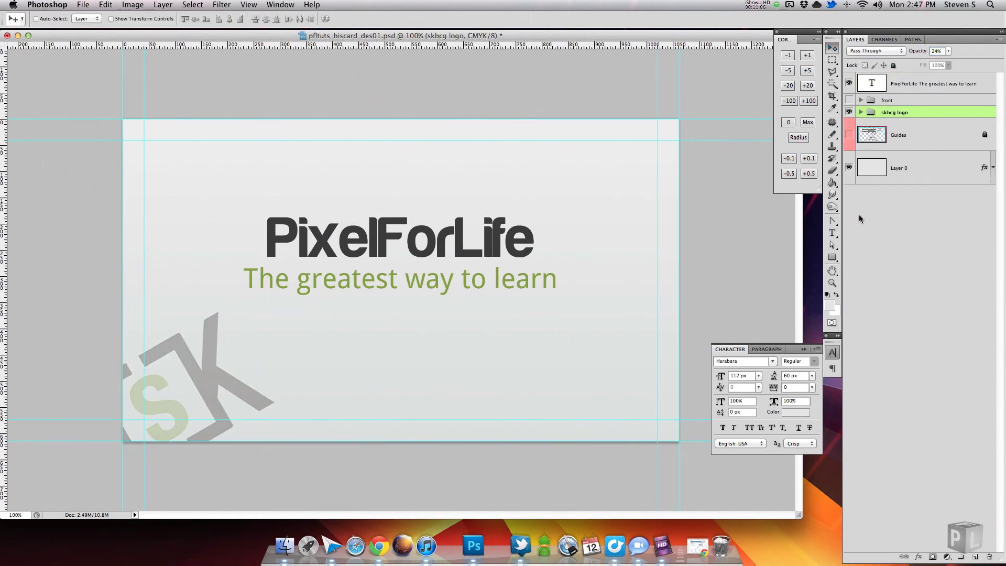
Duplicate the SK logo, convert the copy to a smart object inside a new group, and shrink it.
key("super+t")
left_click_drag(297, 359, 154, 349)
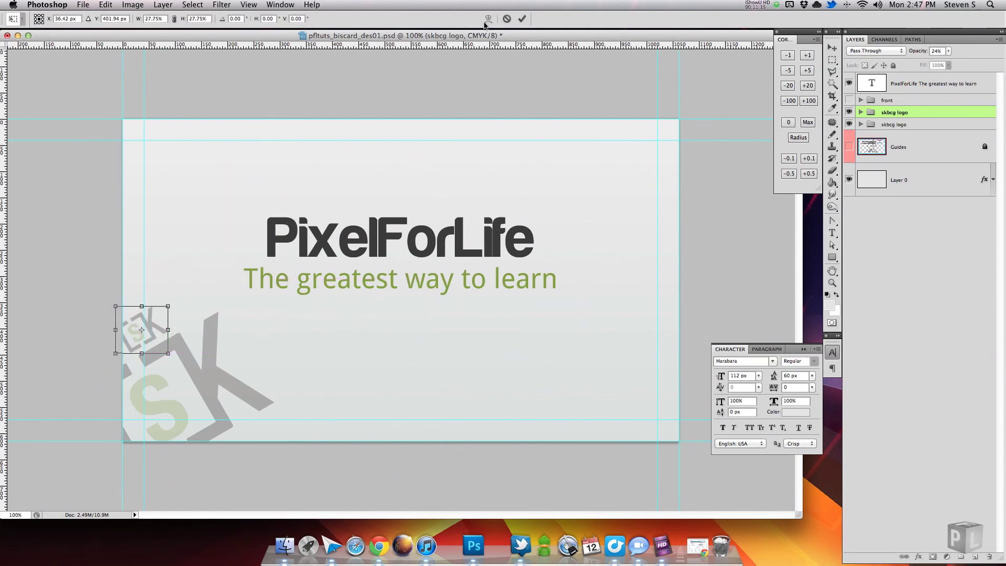
key("Escape")
left_click_drag(910, 116, 939, 107)
right_click(936, 117)
left_click(889, 167)
key("super+g")
key("super+t")
left_click_drag(247, 338, 265, 222)
key("Return")
Add a large SK copy at the top-left and place duplicated logos toward the card's centre.
key("super+j")
key("super+t")
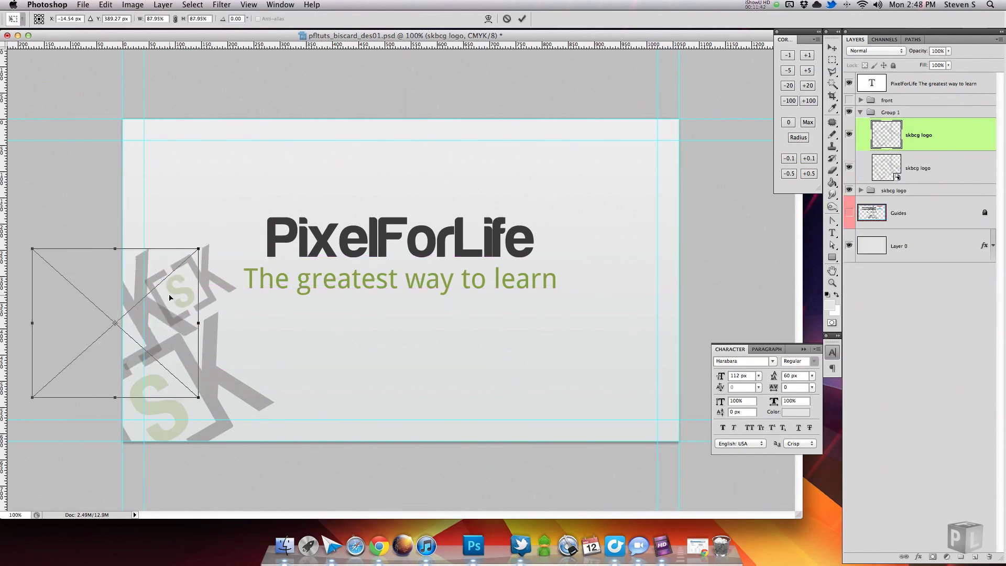
key("Escape")
left_click_drag(225, 314, 165, 254)
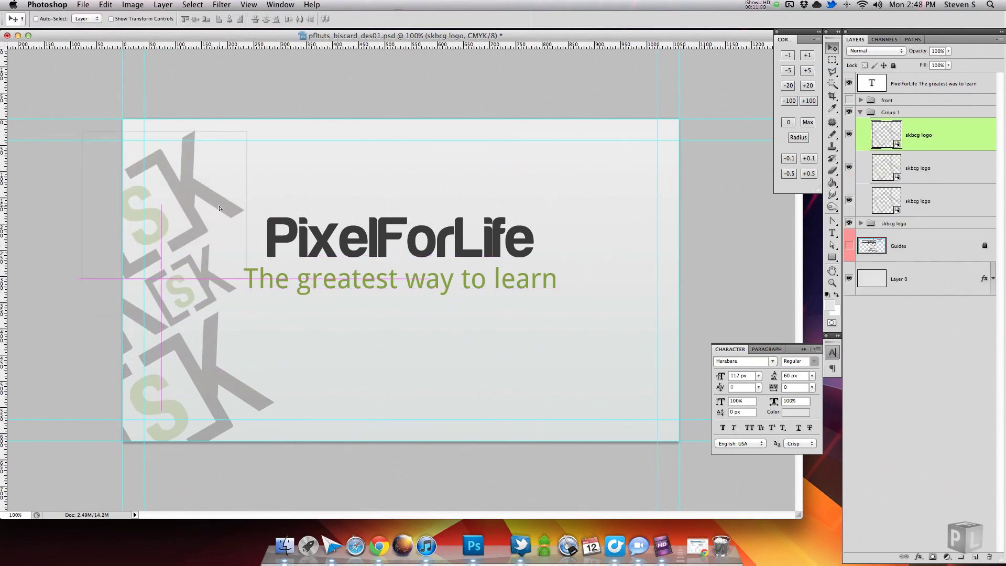
key("super+t")
key("Escape")
key("super+alt+a")
left_click_drag(226, 325, 437, 358)
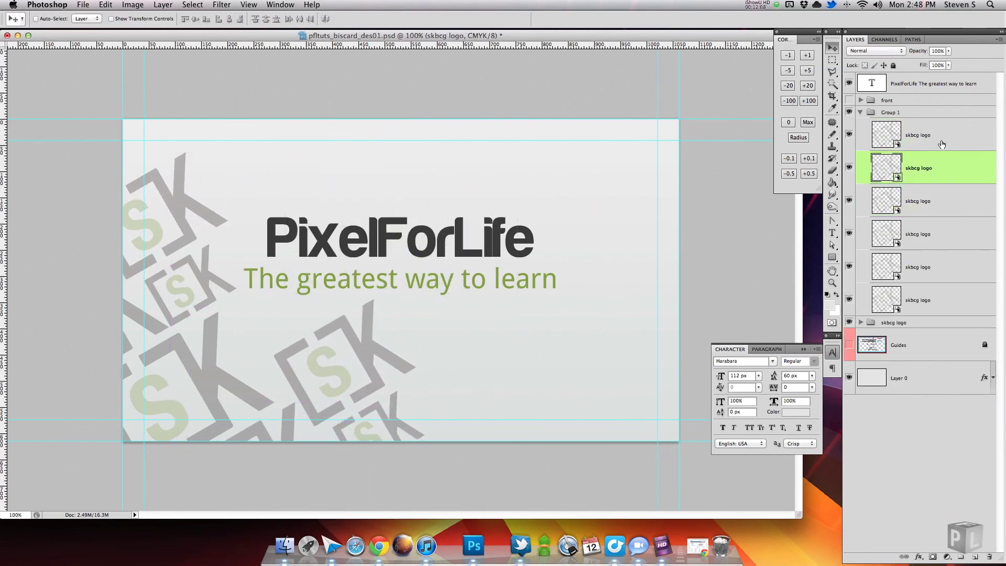
Create a small rotated SK copy and move a duplicate up toward the top-left.
key("super+j")
key("super+t")
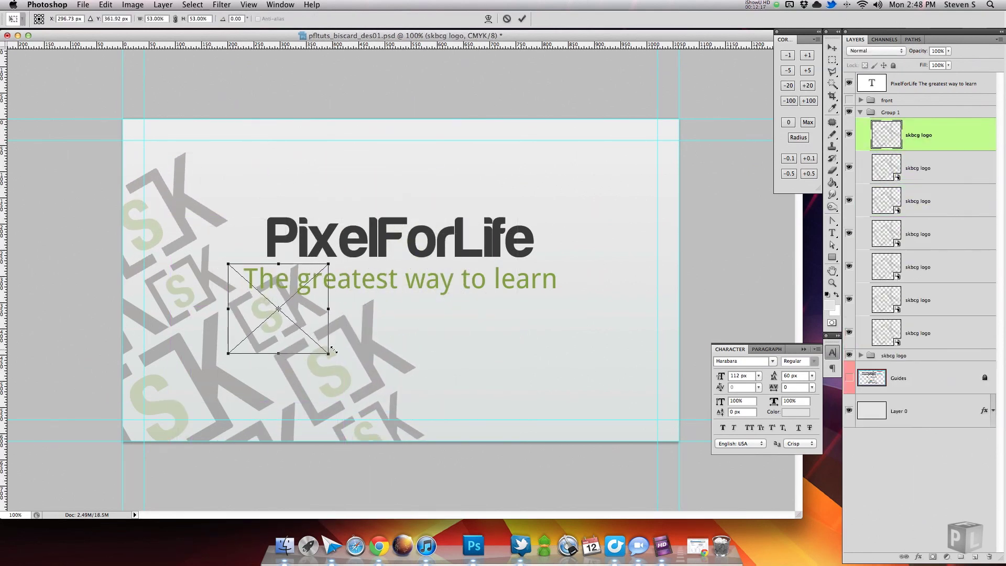
key("Return")
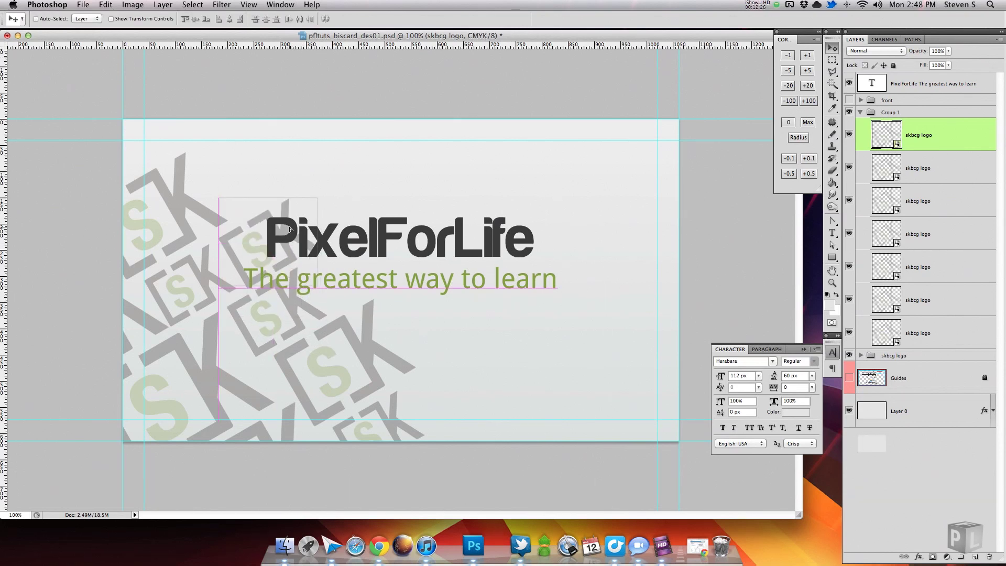
key("super+j")
key("super+t")
left_click_drag(321, 194, 335, 233)
key("Return")
key("super+j")
left_click_drag(256, 304, 227, 185)
Shift another top-left SK copy up and right and arrange the copies along the left edge.
key("super+j")
key("super+t")
left_click_drag(145, 138, 189, 120)
left_click(512, 21)
key("super+j")
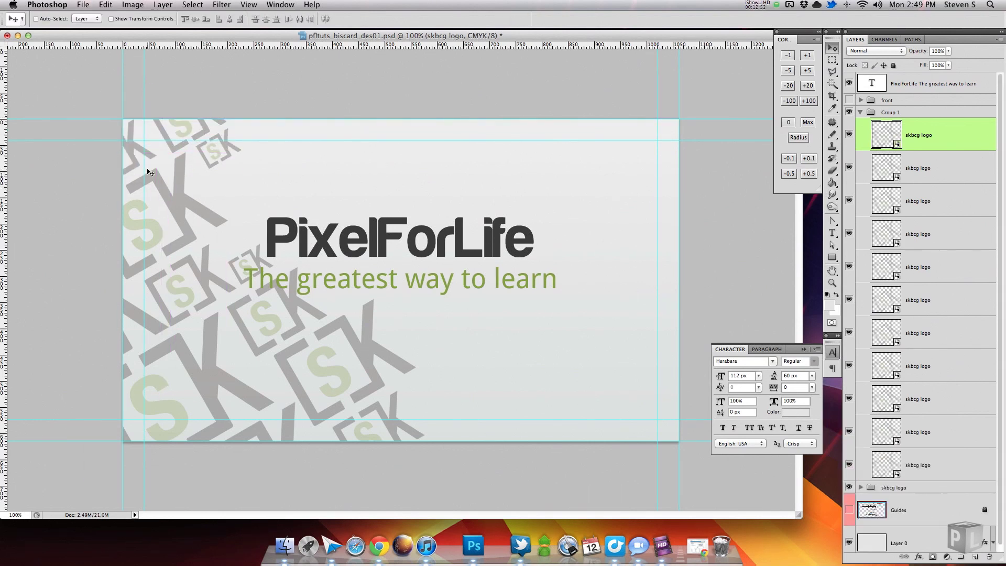
left_click(914, 112)
left_click_drag(367, 314, 404, 377)
Place one more SK copy near the top edge and collapse Group 1.
left_click(861, 112)
left_click(891, 124, "shift")
left_click(225, 148, "super")
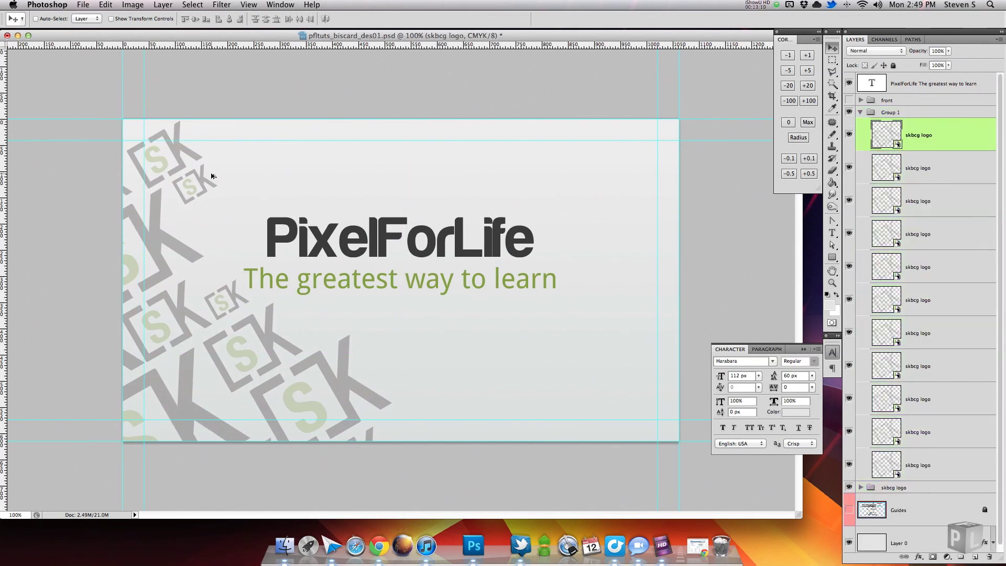
left_click_drag(157, 105, 303, 151)
key("super+t")
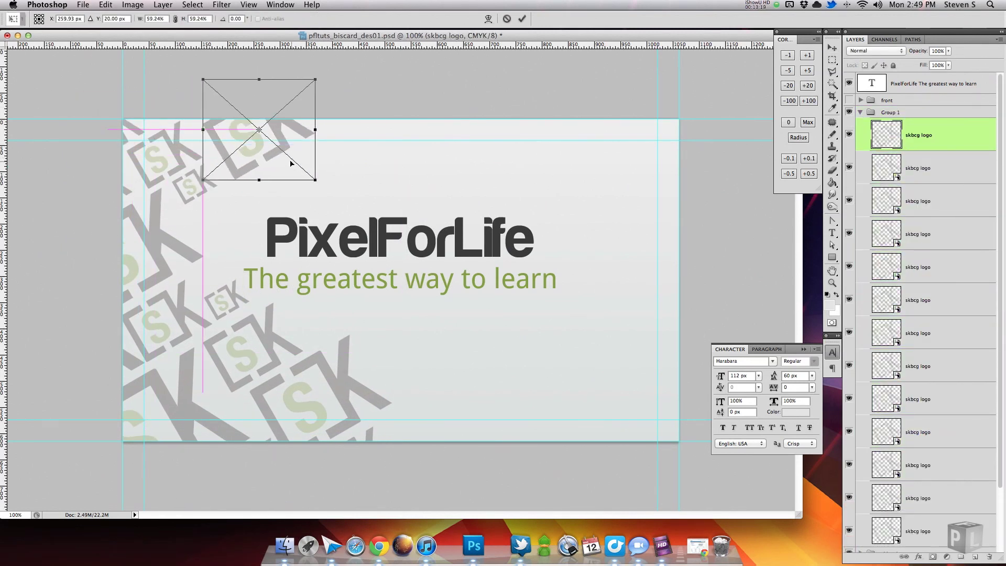
left_click(522, 19)
left_click(861, 113)
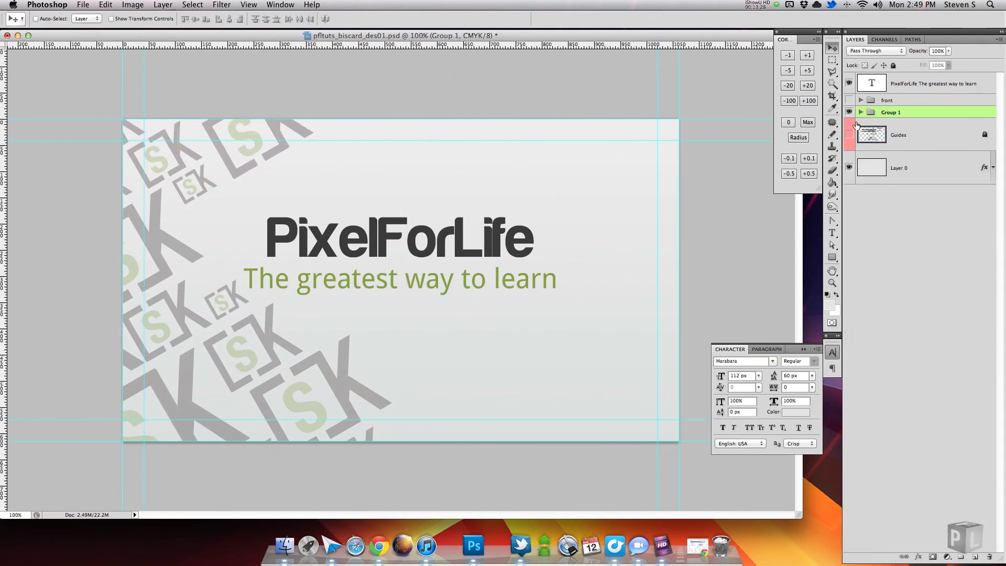
Move the PixelForLife text into the back group and toggle the front, back and guides layers to compare.
left_click(923, 83)
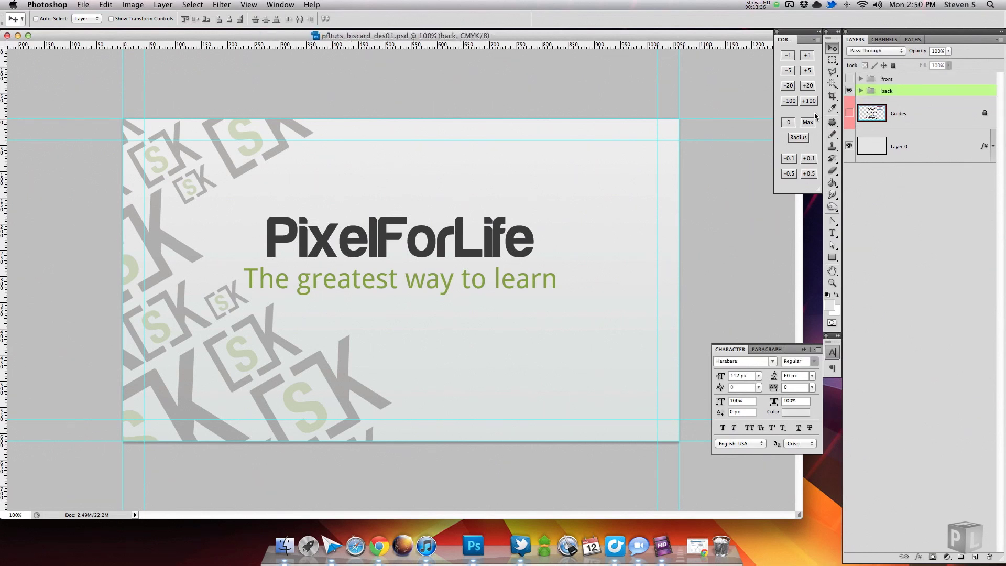
left_click(850, 79)
left_click(849, 78)
left_click(850, 90)
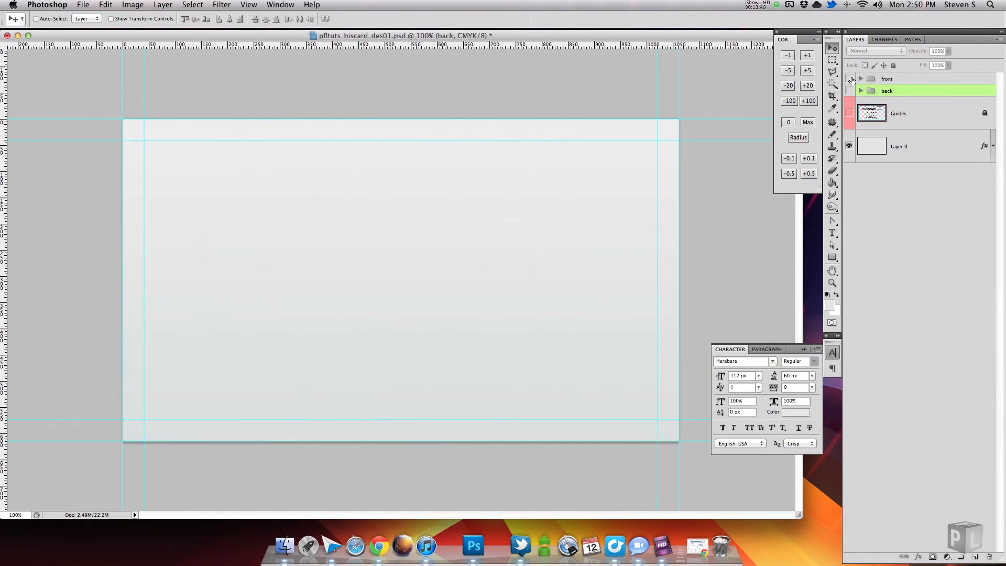
left_click(849, 78)
left_click(850, 78)
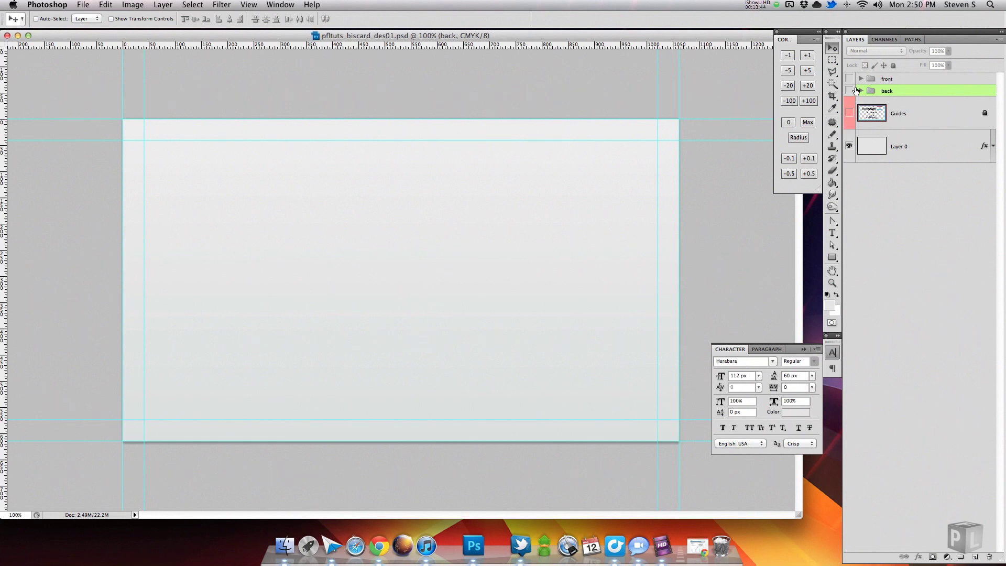
left_click(849, 112)
Unlock and delete the Guides layer, and rename Layer 0 to background.
left_click(923, 113)
left_click(886, 66)
left_click_drag(899, 113, 990, 557)
type("background")
key("Return")
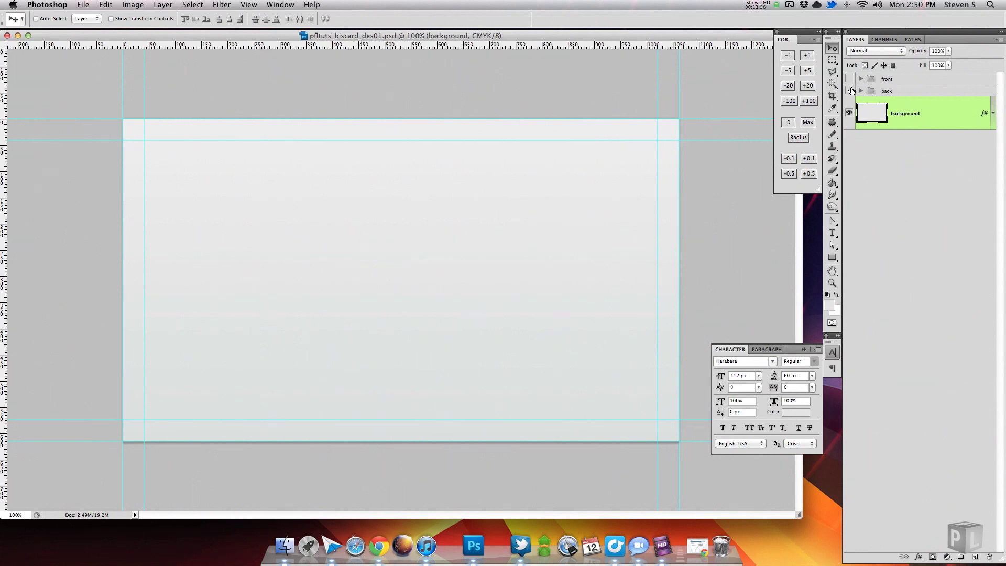
Show and delete the back group, then dismiss the Save As dialog.
left_click(850, 90)
left_click(890, 93)
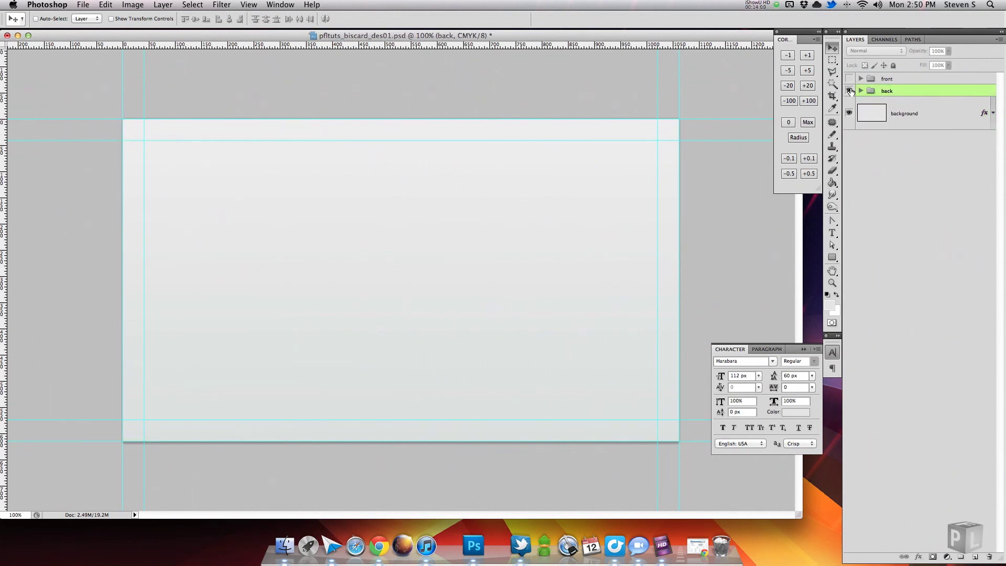
left_click_drag(893, 92, 989, 557)
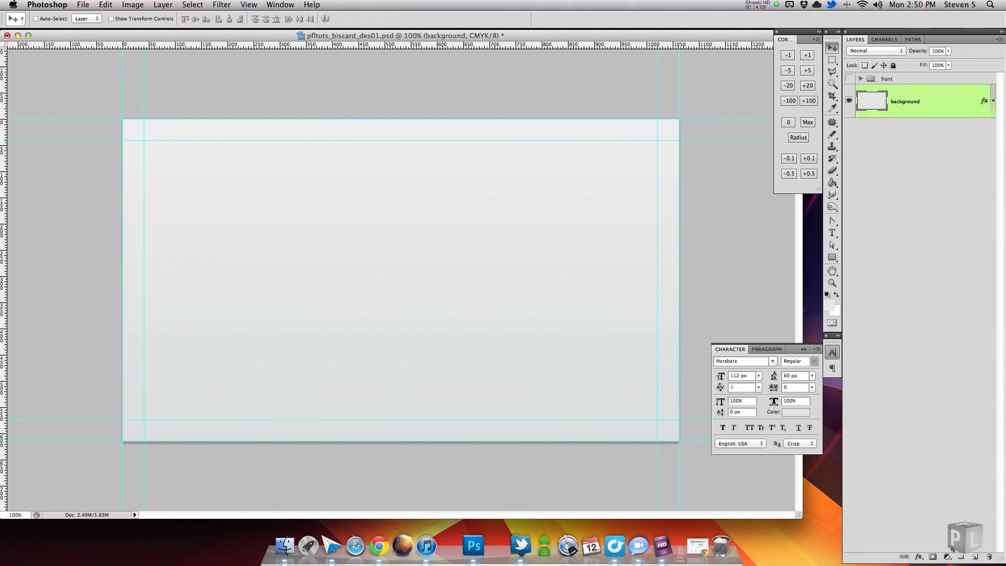
key("super+shift+s")
left_click(600, 158)
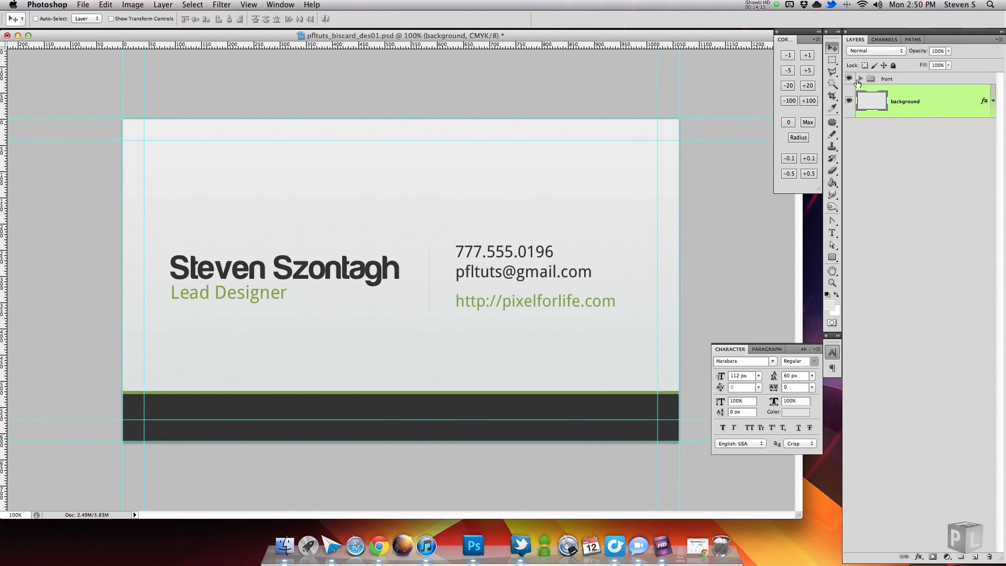
Expand the front group to inspect its layers, then collapse and select it.
left_click(861, 78)
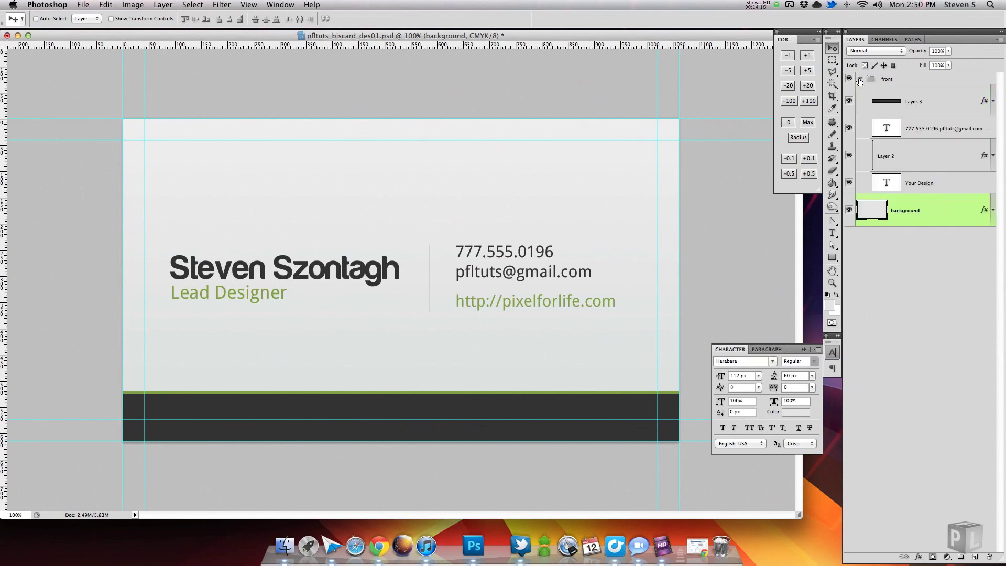
left_click(904, 129)
left_click(921, 183)
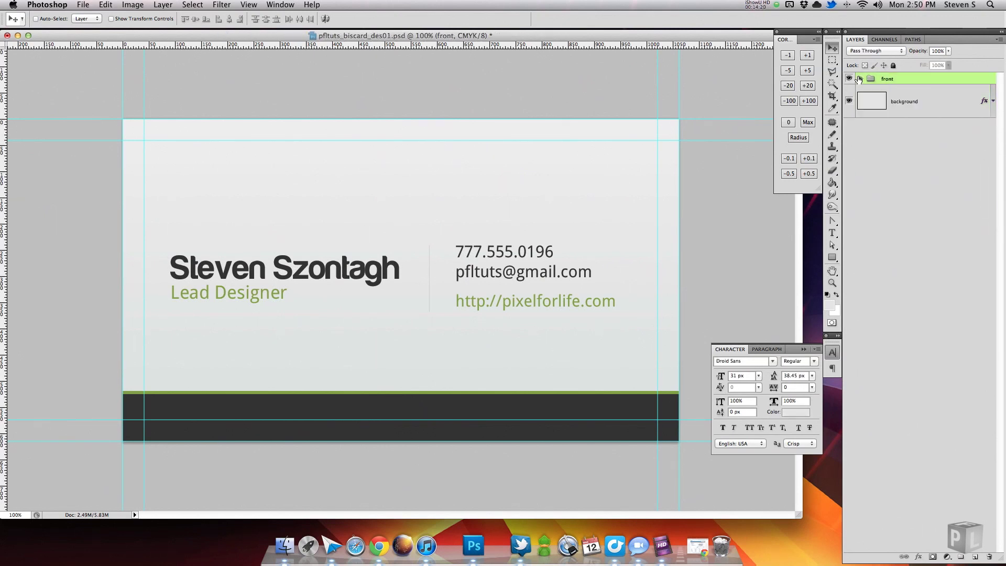
left_click(860, 79)
Save as pfltuts_biscard_front.psd, then undo to restore the back group and hide the front.
key("super+shift+s")
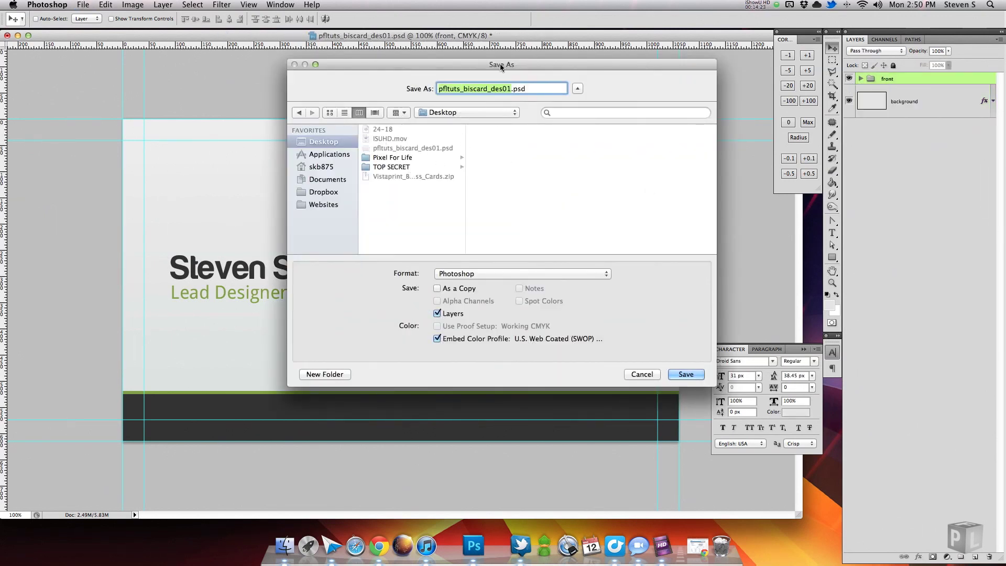
key("Right")
key("BackSpace")
key("BackSpace")
key("BackSpace")
key("BackSpace")
key("BackSpace")
type("front")
key("Return")
left_click(635, 238)
key("super+z")
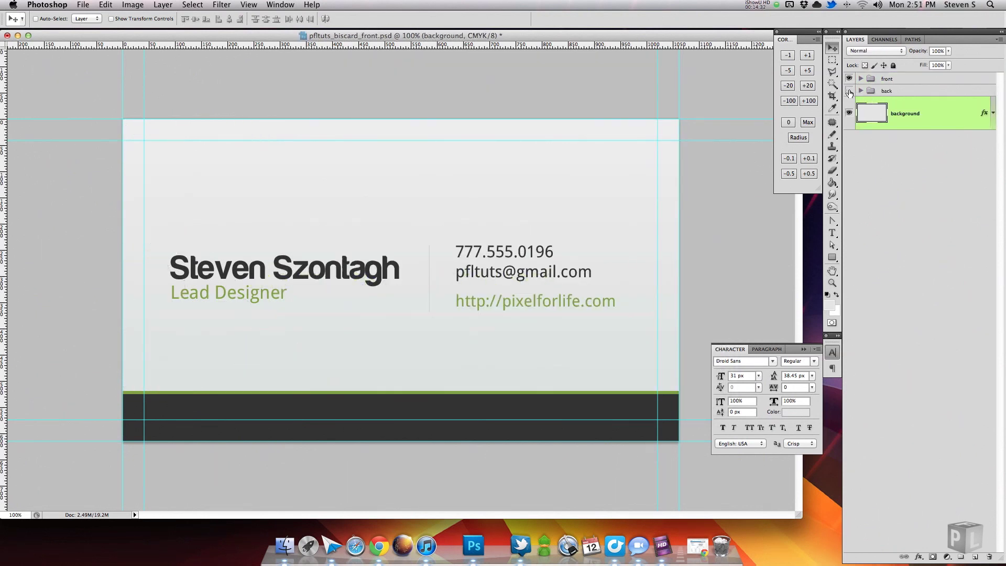
left_click(849, 79)
Delete the front group and export the back design as the JPG pfltuts_biscard_back.jpg.
left_click_drag(887, 79, 988, 557)
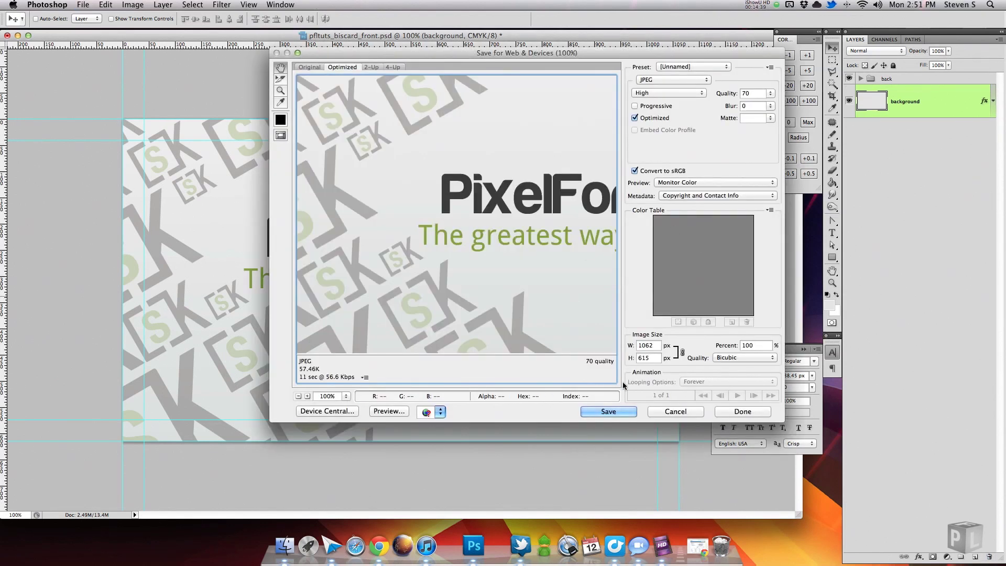
left_click(616, 411)
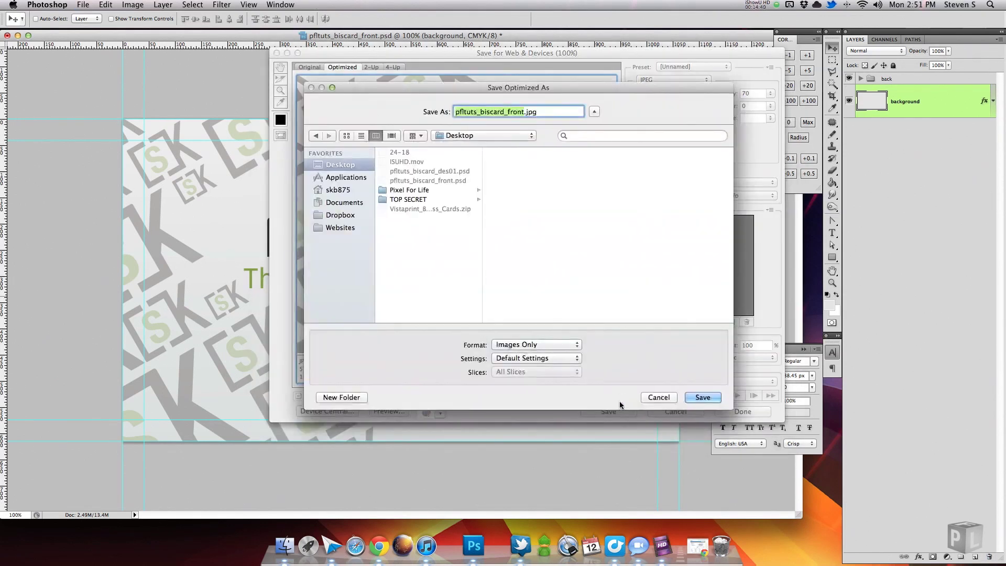
left_click(524, 111)
key("BackSpace")
key("BackSpace")
key("BackSpace")
key("BackSpace")
key("BackSpace")
type("back")
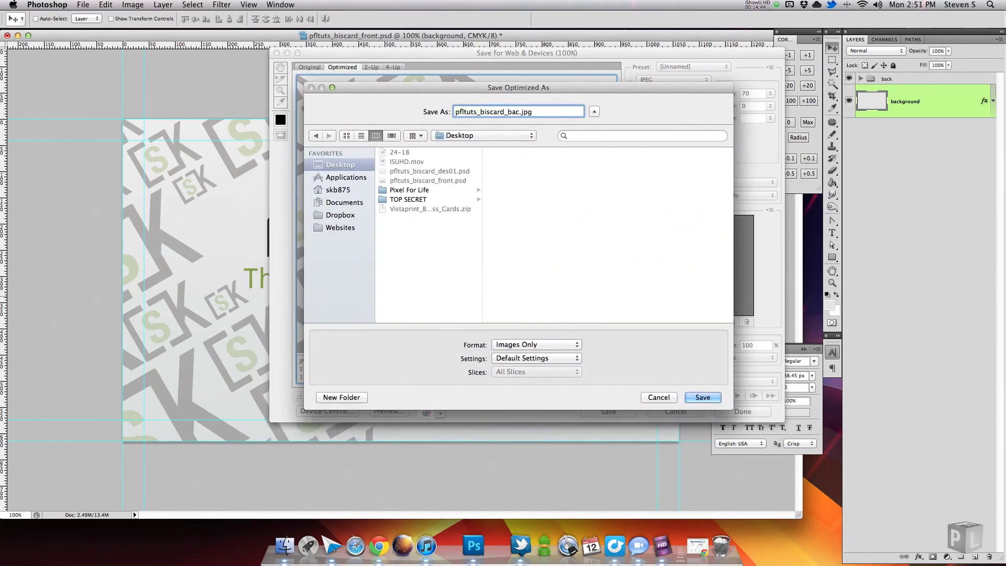
key("Return")
Save the back design as pfltuts_biscard_back.psd and minimise the document window.
key("super+shift+s")
left_click_drag(508, 88, 491, 88)
type("back")
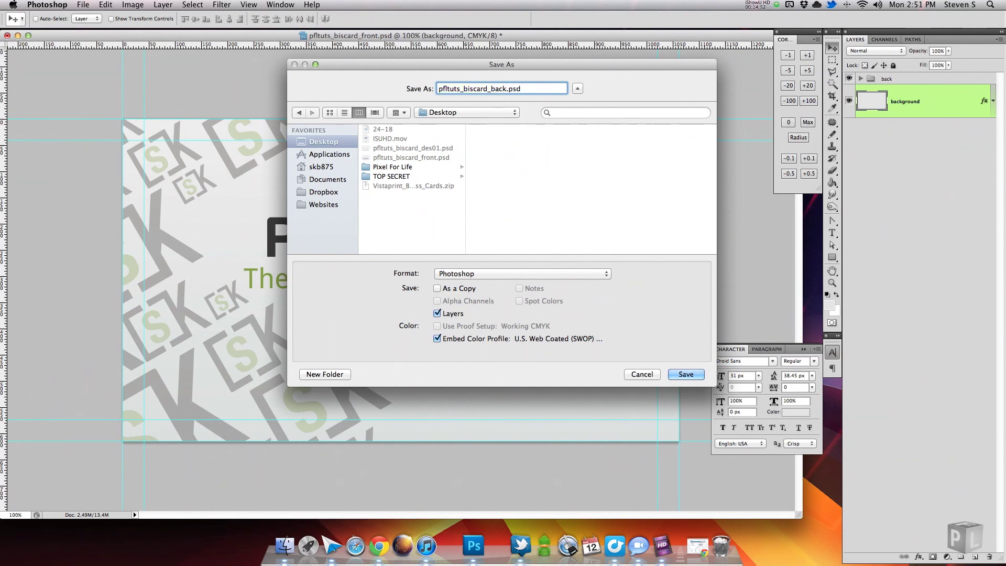
key("Return")
left_click(632, 237)
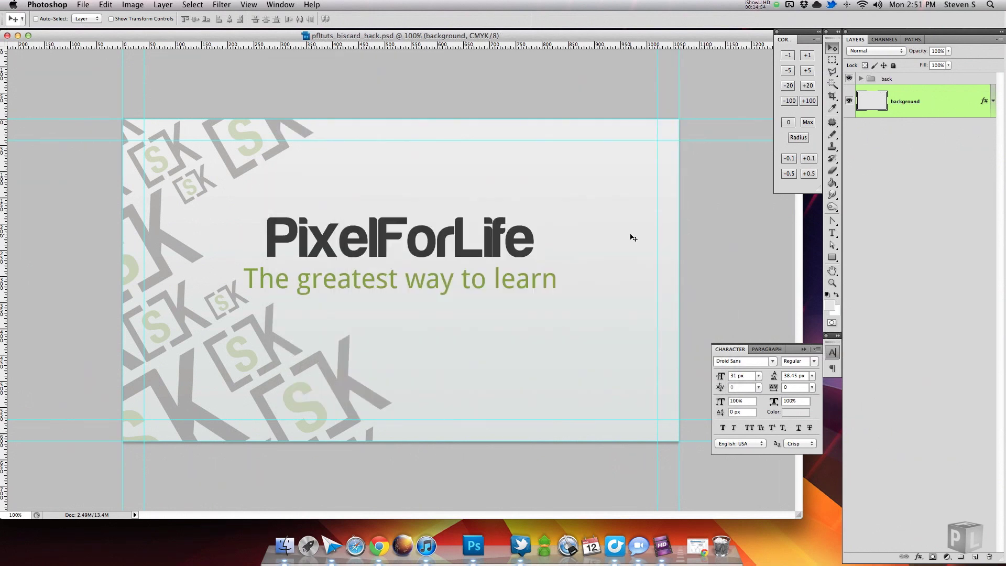
left_click(18, 35)
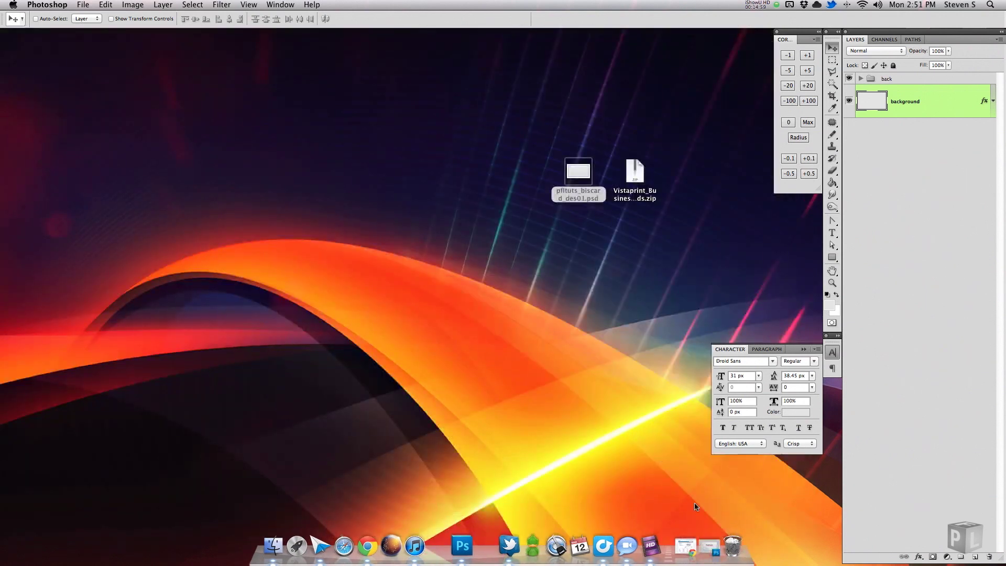
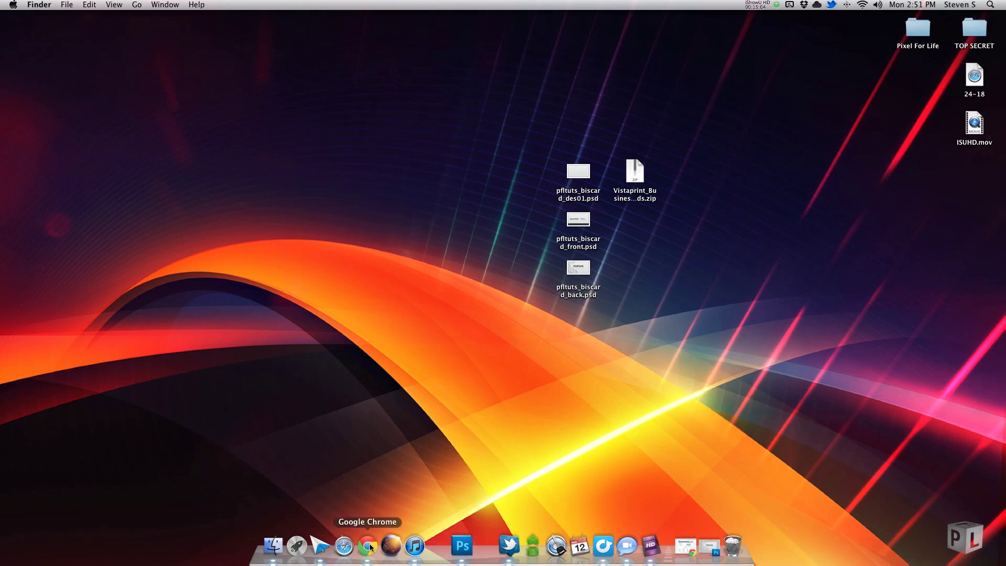
Upload pfltuts_biscard_front.psd from the Desktop as the card front and continue.
left_click(369, 548)
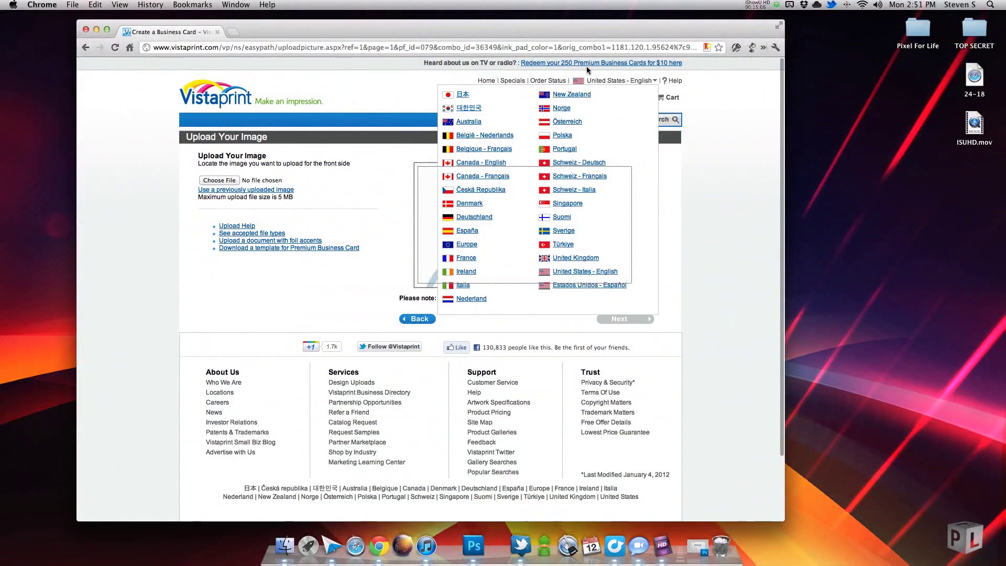
left_click_drag(587, 29, 509, 34)
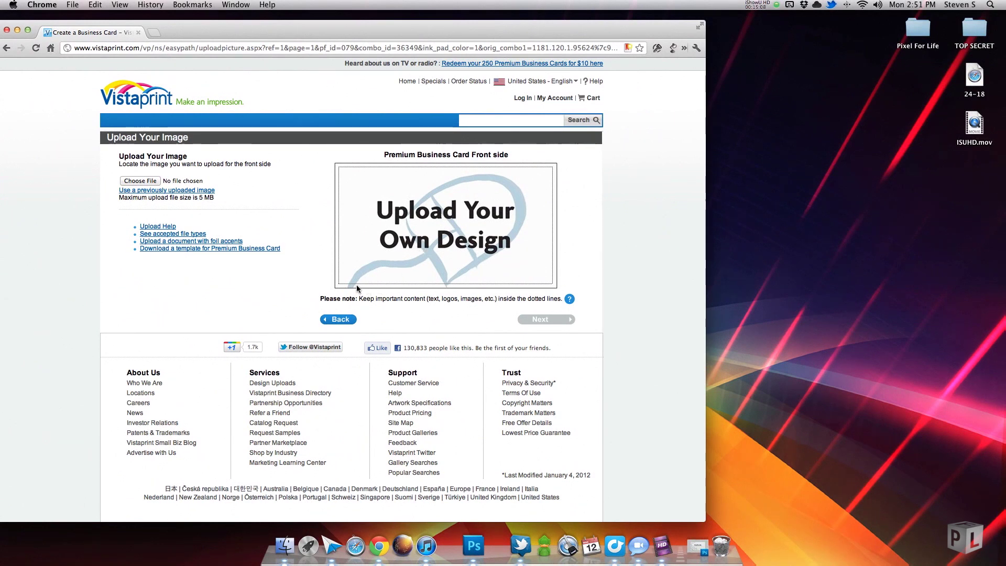
left_click(150, 181)
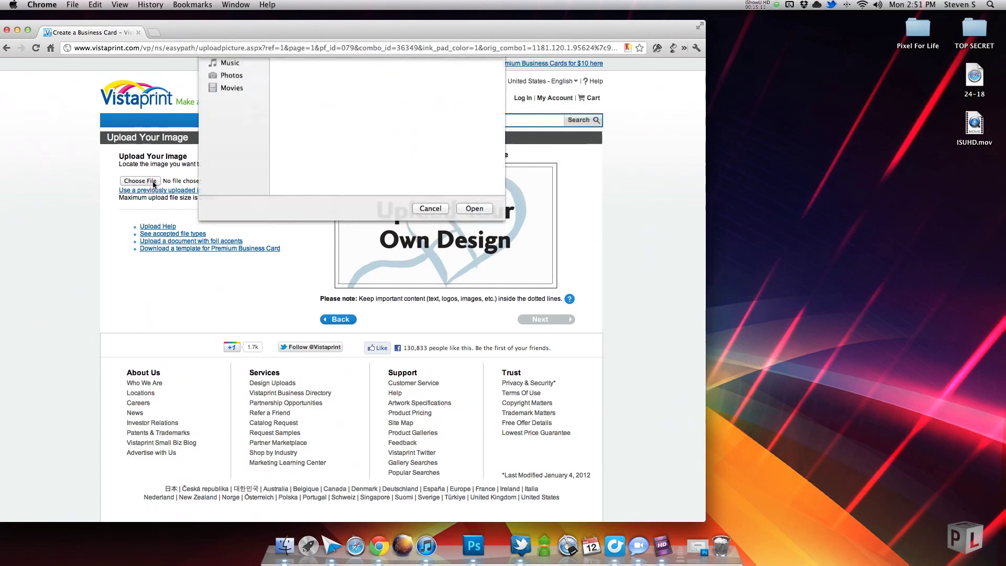
left_click(237, 111)
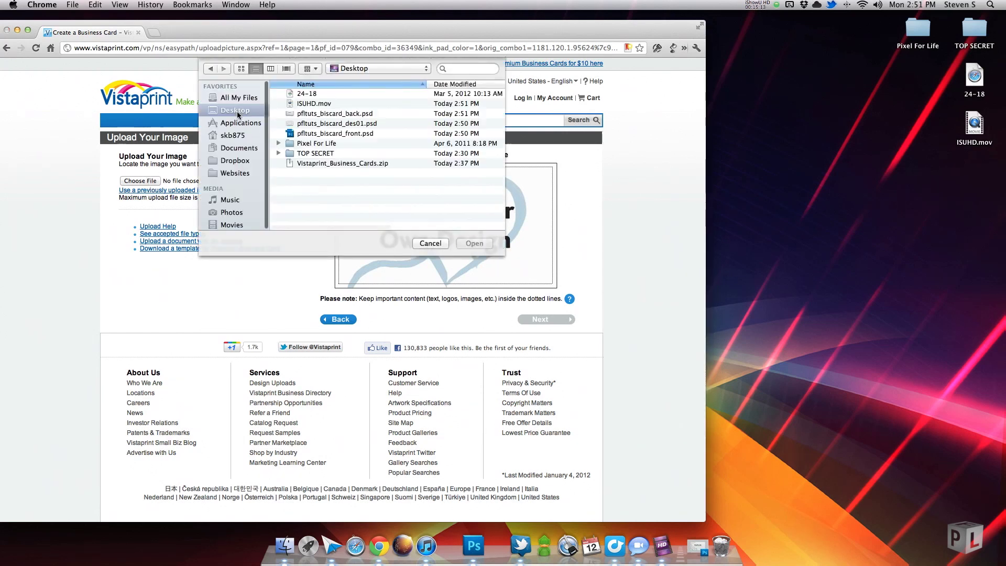
left_click(367, 134)
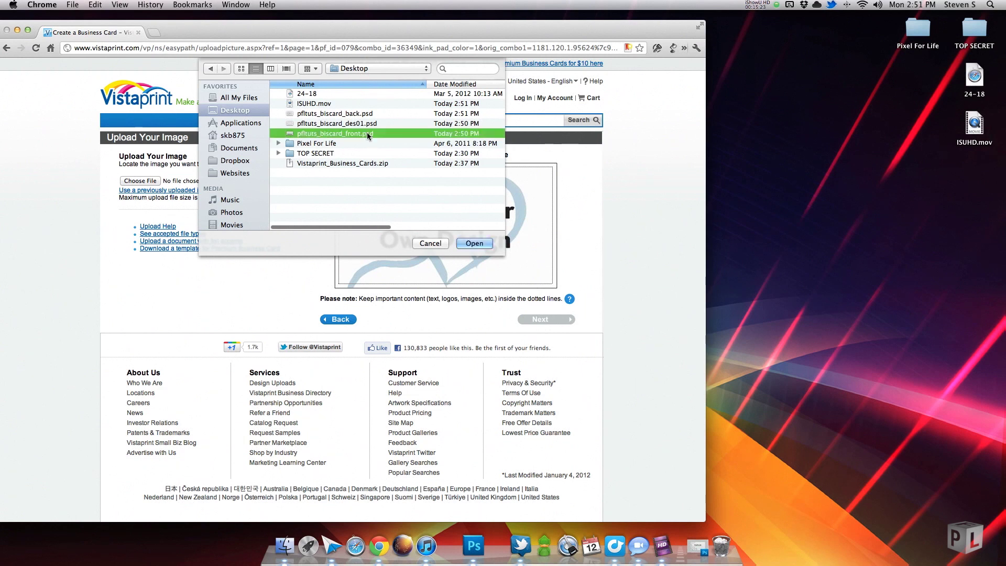
left_click(484, 244)
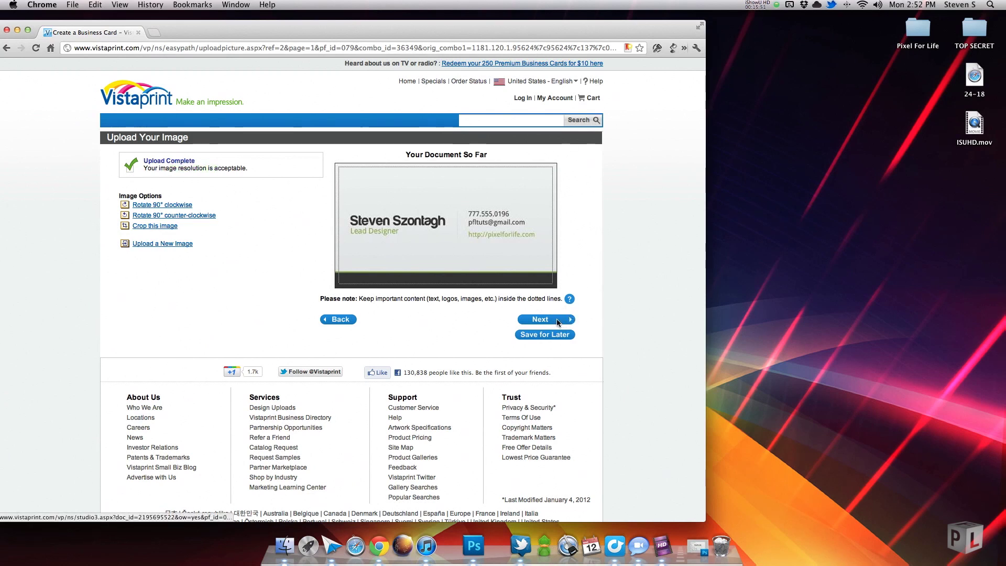
left_click(558, 320)
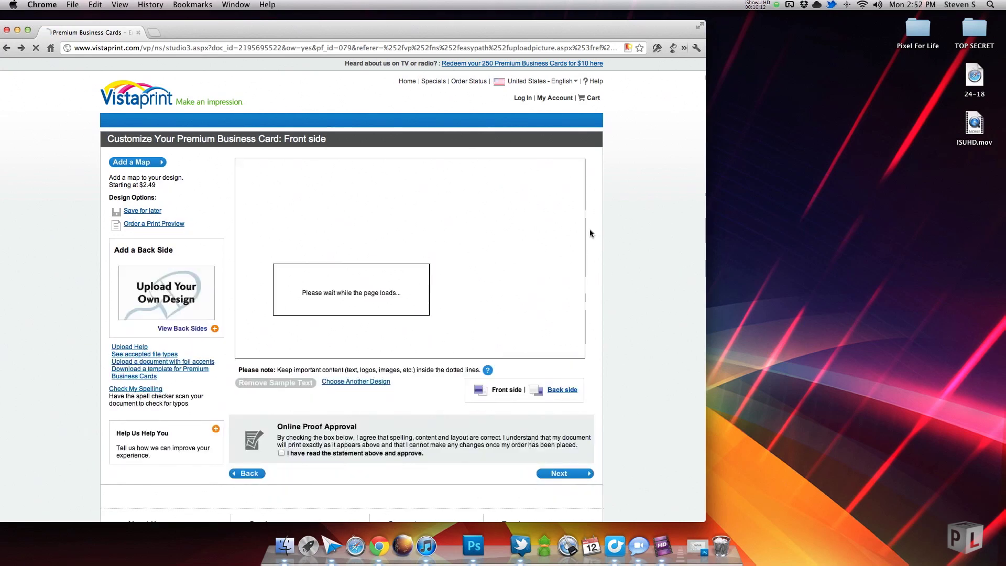
Browse the back-side designs, keep the matching design, and switch to editing the card's back.
scroll(624, 256, "down", 1)
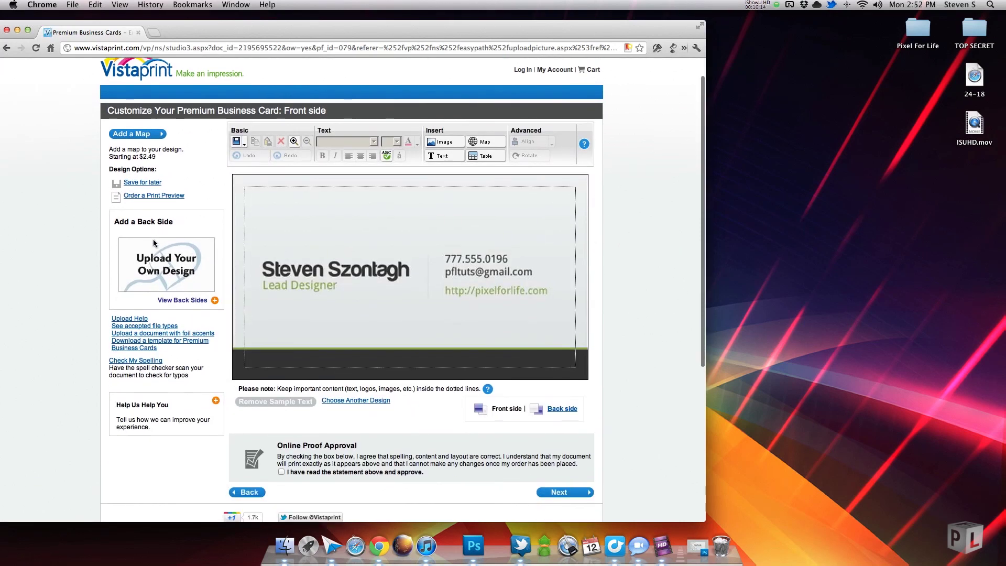
left_click(181, 300)
left_click(483, 237)
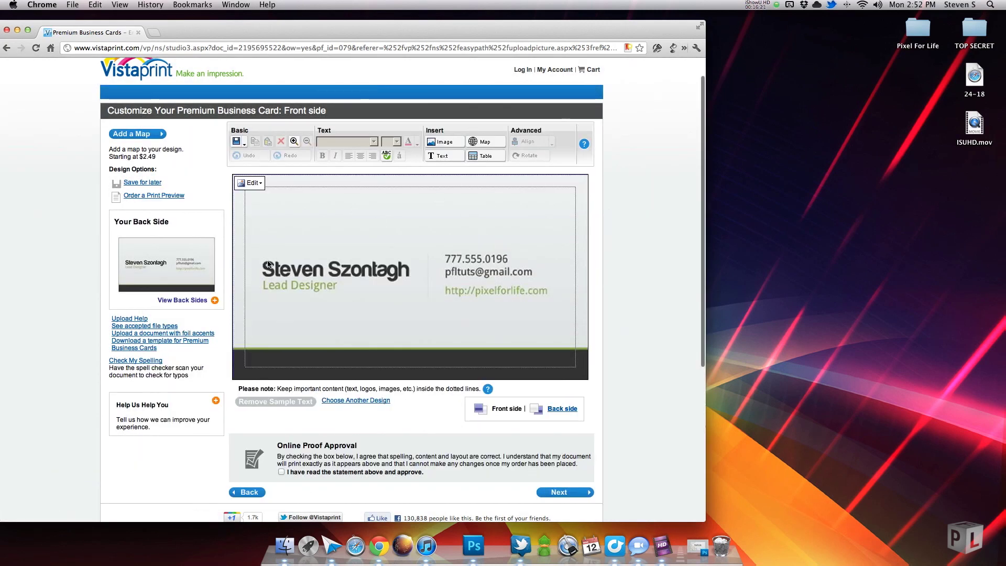
left_click(197, 303)
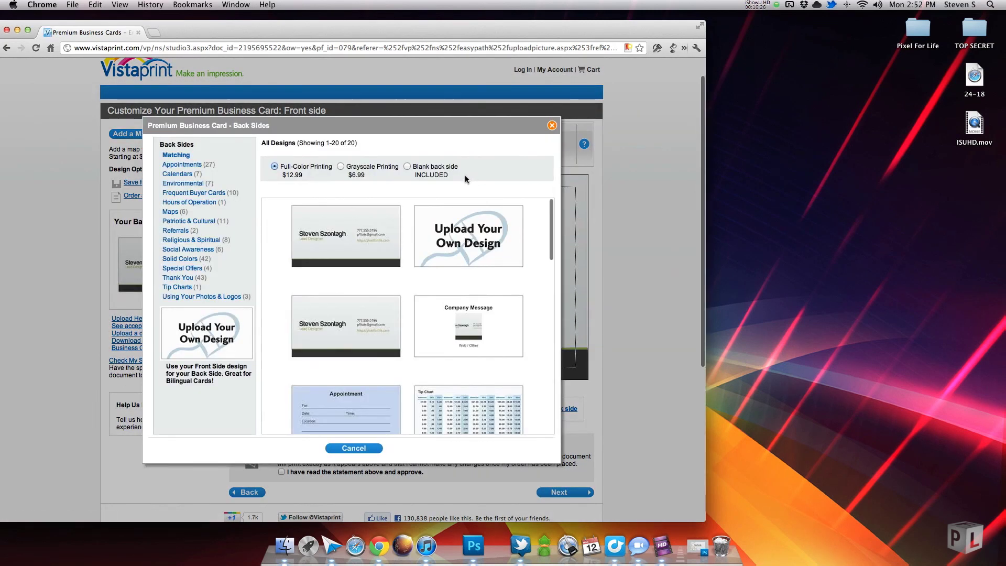
left_click(522, 240)
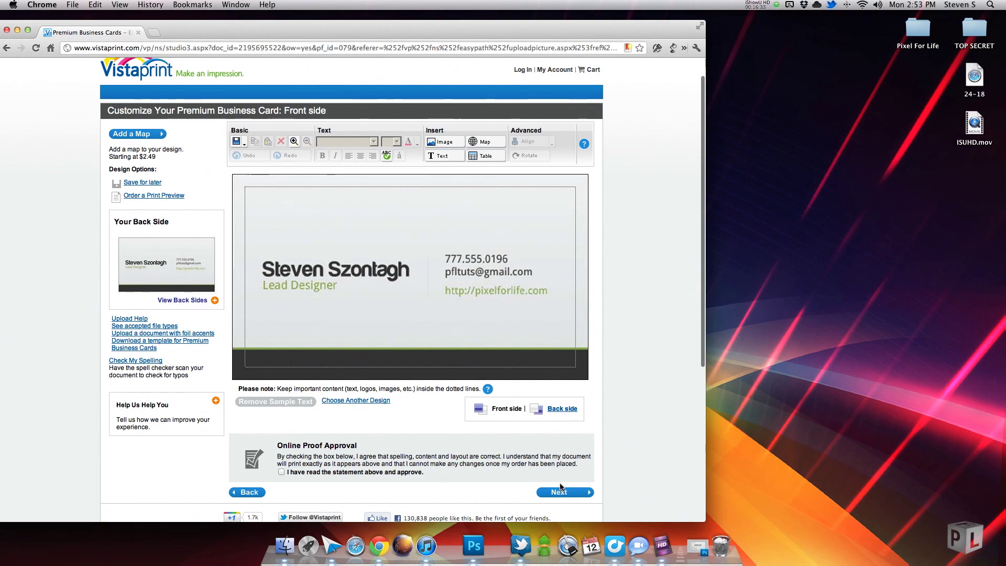
left_click(567, 412)
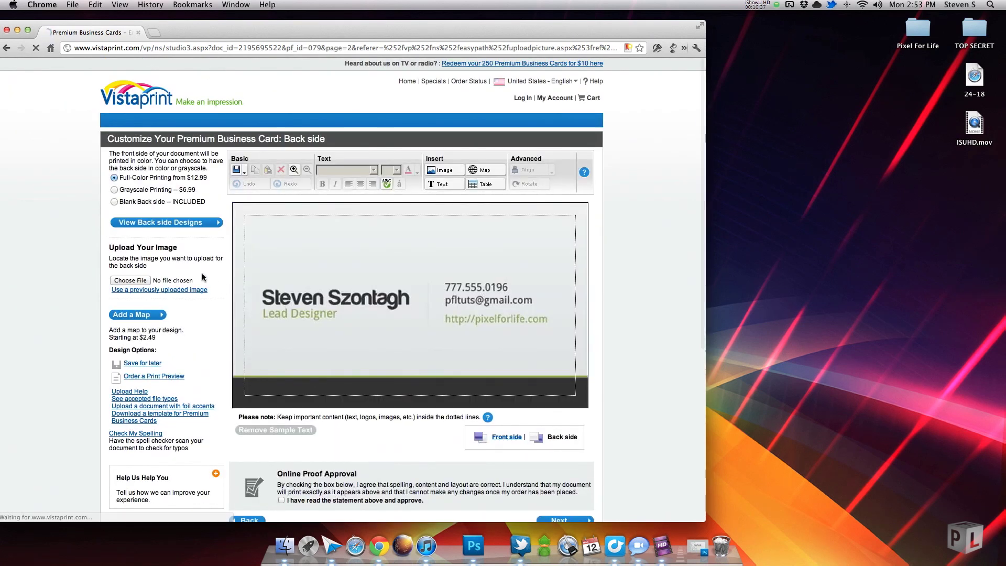
Upload pfltuts_biscard_back.psd as the back design and accept the crop.
left_click(131, 281)
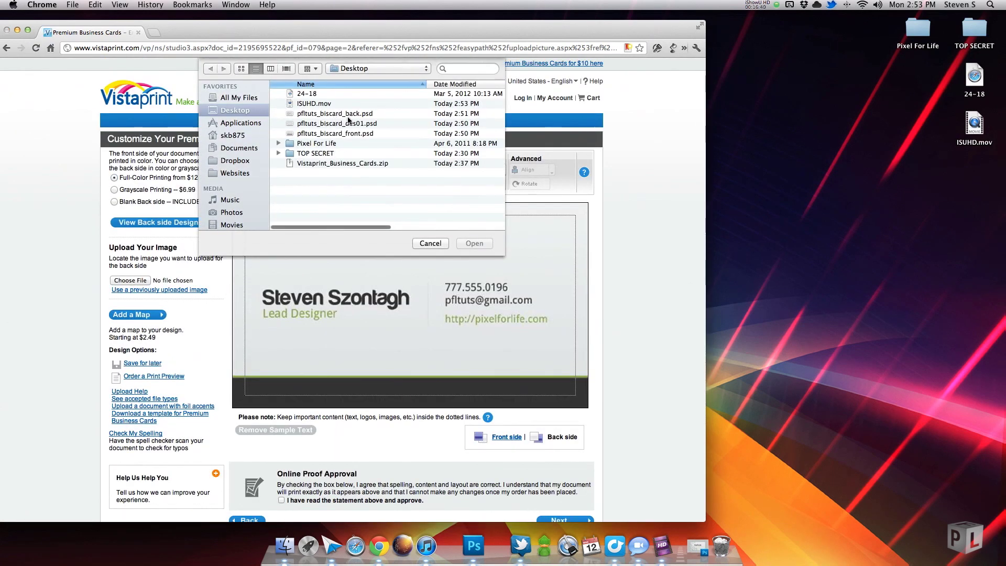
left_click(352, 114)
left_click(474, 244)
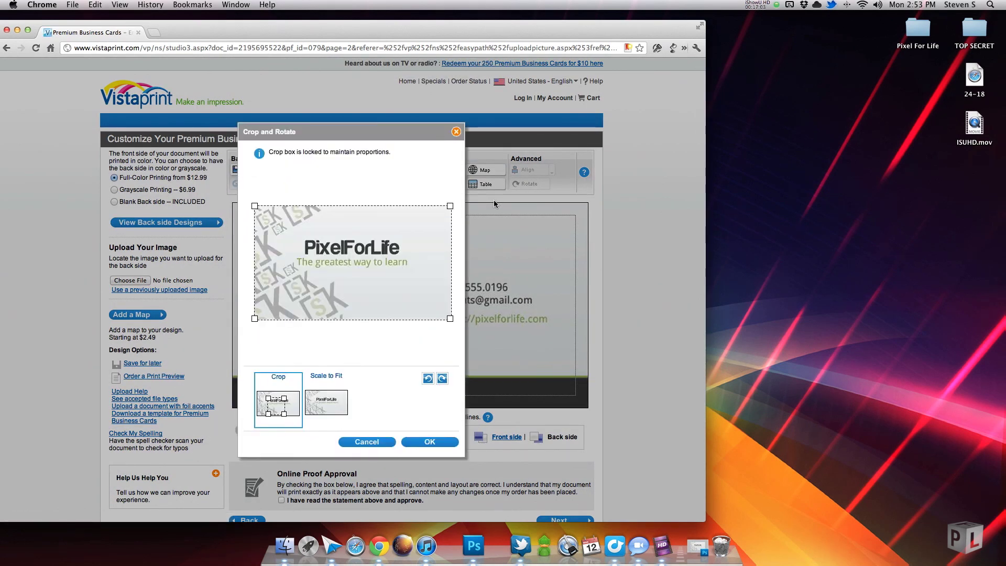
left_click(445, 446)
Approve the card proof as correct and continue to sign-in.
scroll(641, 317, "down", 5)
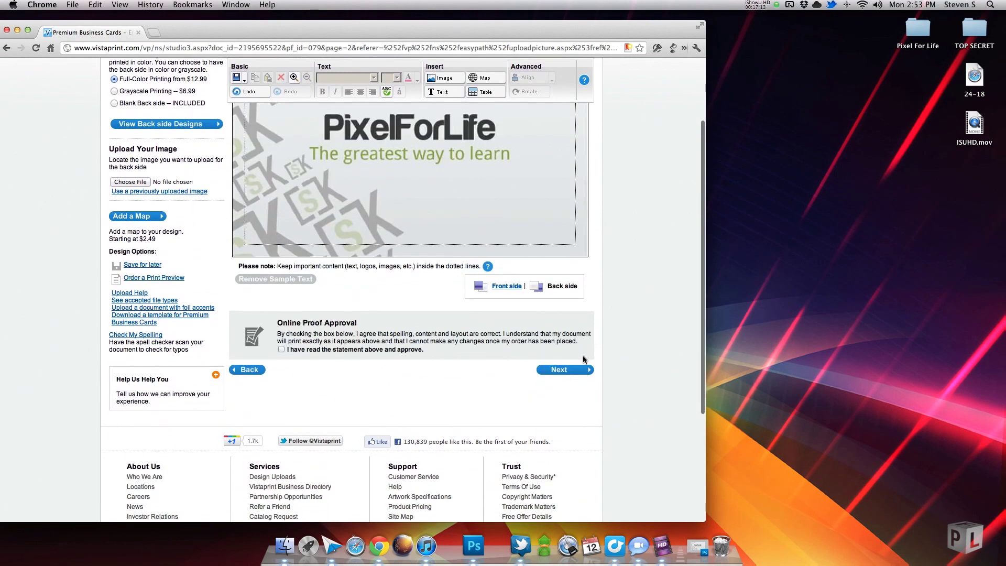
left_click(282, 349)
left_click(561, 370)
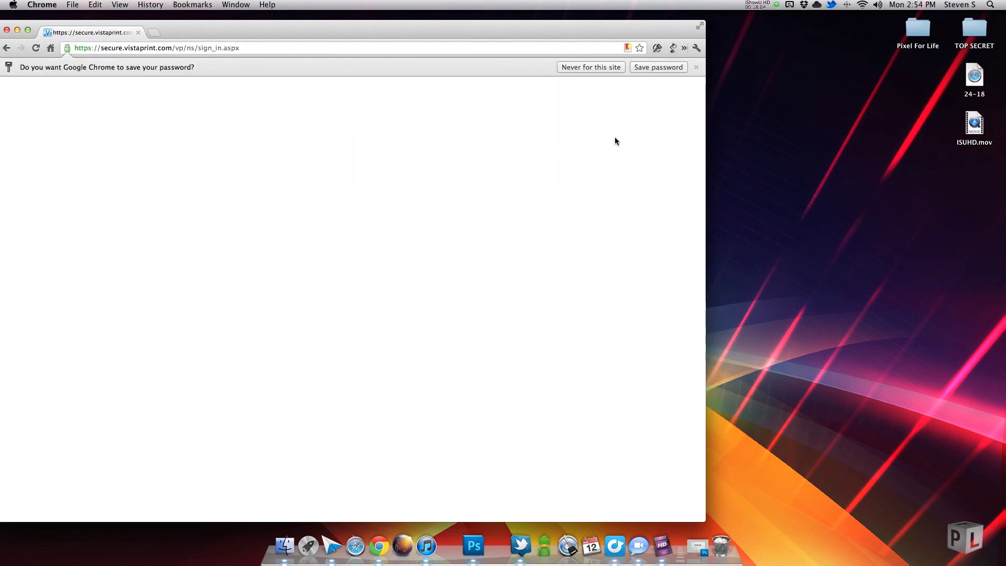
Save the site password, keep 250 cards, and choose Glossy Finish paper.
left_click(673, 66)
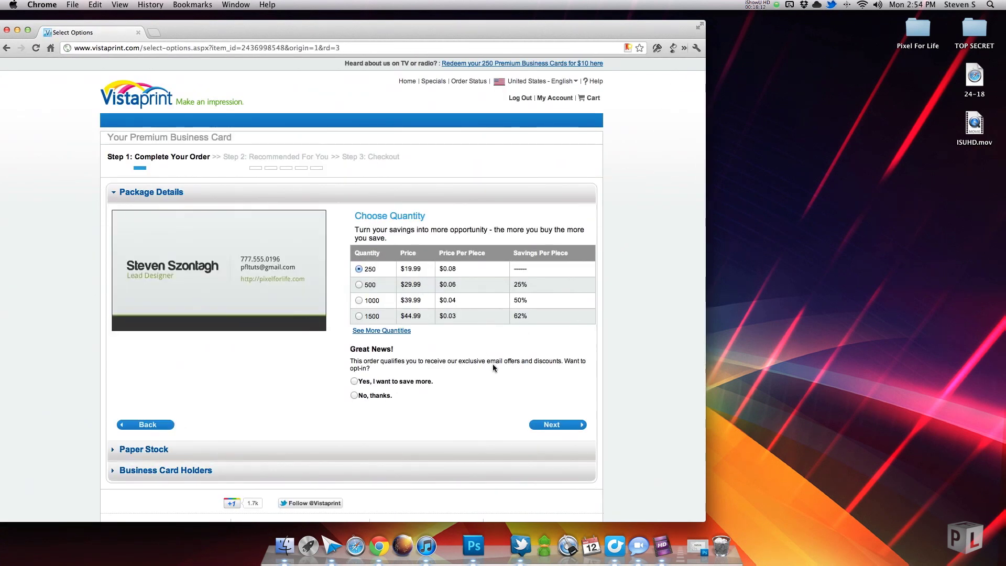
left_click(546, 425)
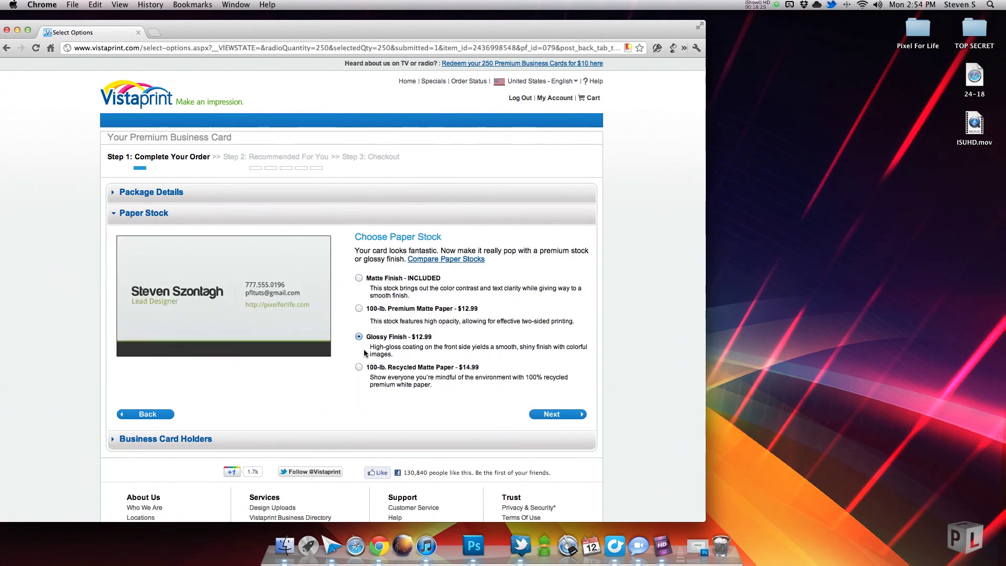
left_click(568, 415)
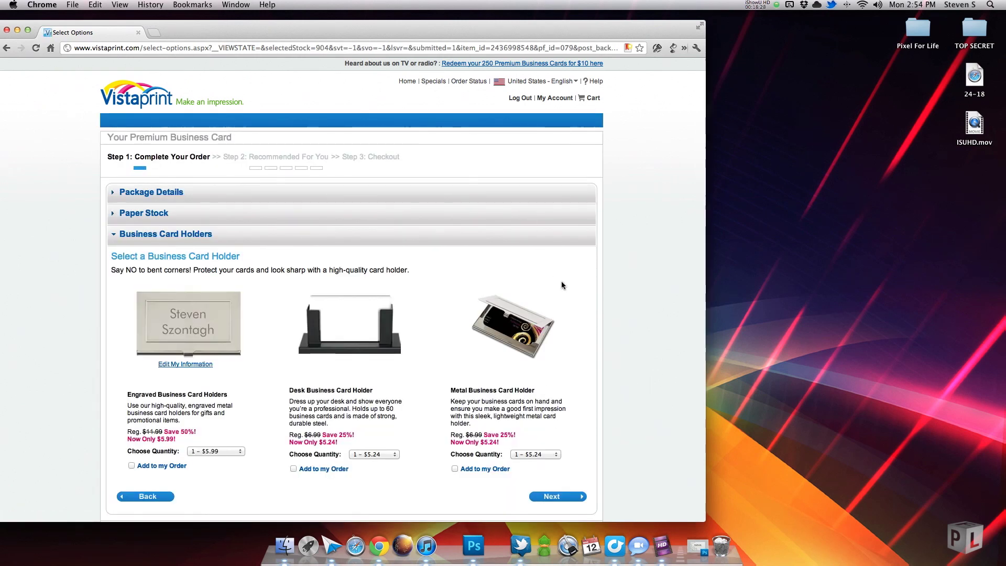
Skip the Business Card Holders and the recommended products.
scroll(562, 285, "down", 5)
scroll(585, 198, "up", 3)
left_click(558, 397)
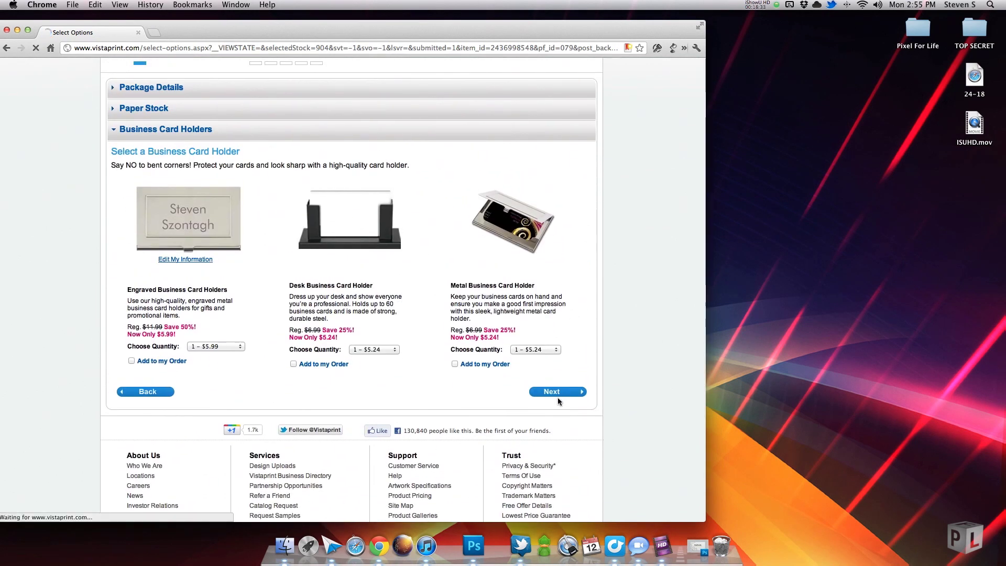
scroll(582, 157, "down", 5)
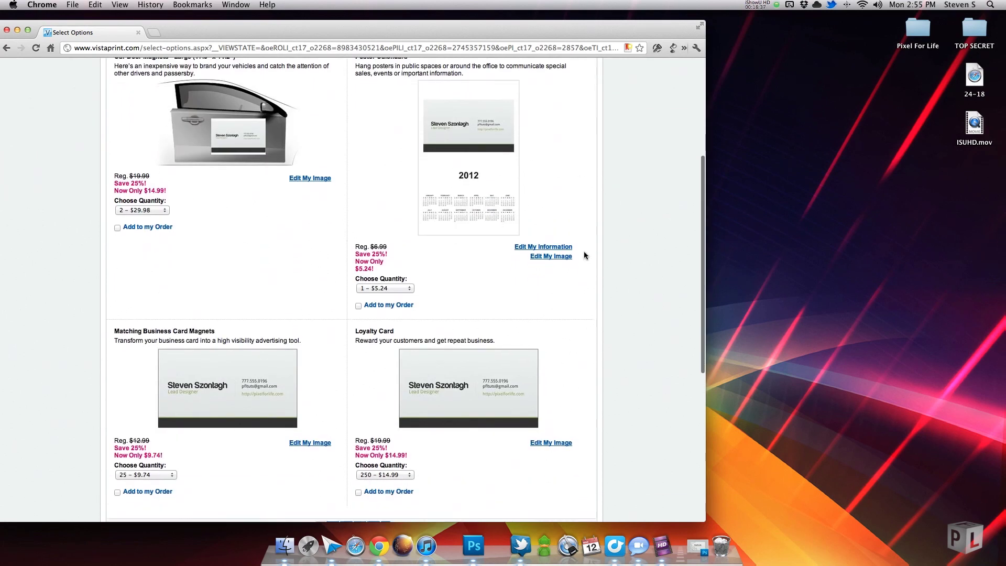
scroll(584, 251, "down", 3)
left_click(553, 410)
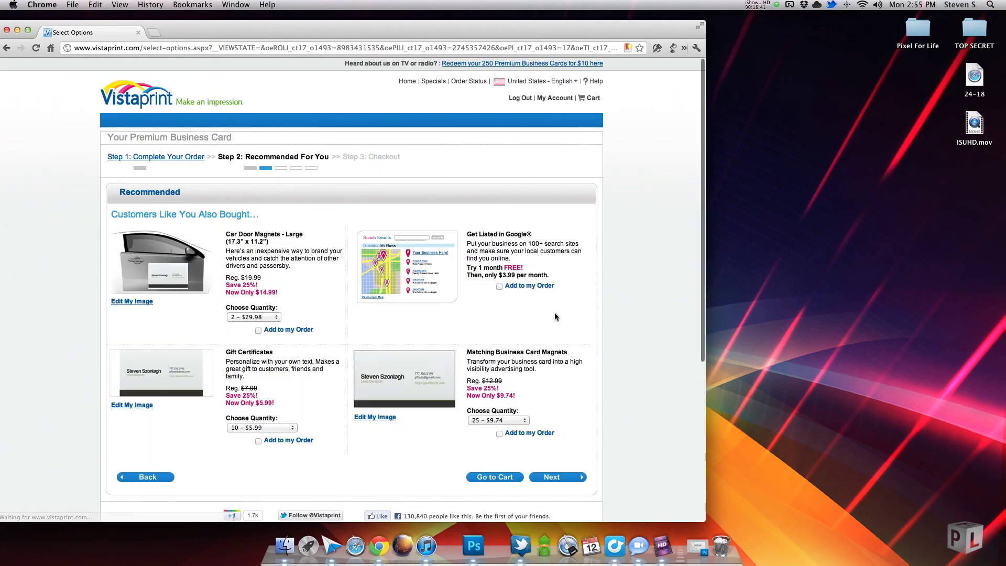
Skip the recommendations, website marketing trial, free offers and magazine offer to reach My Shopping Cart.
scroll(546, 325, "down", 5)
left_click(556, 244)
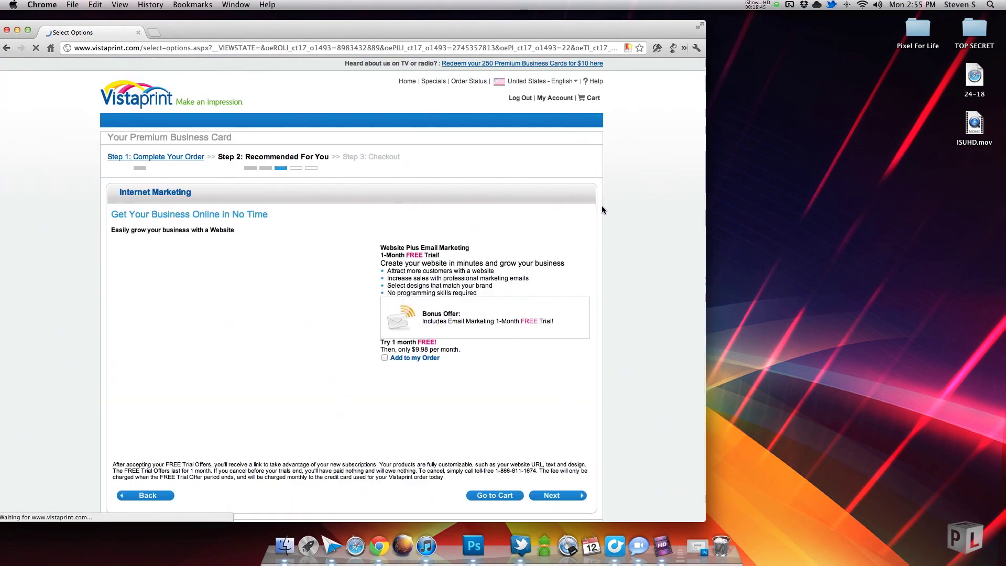
scroll(598, 206, "down", 2)
left_click(557, 450)
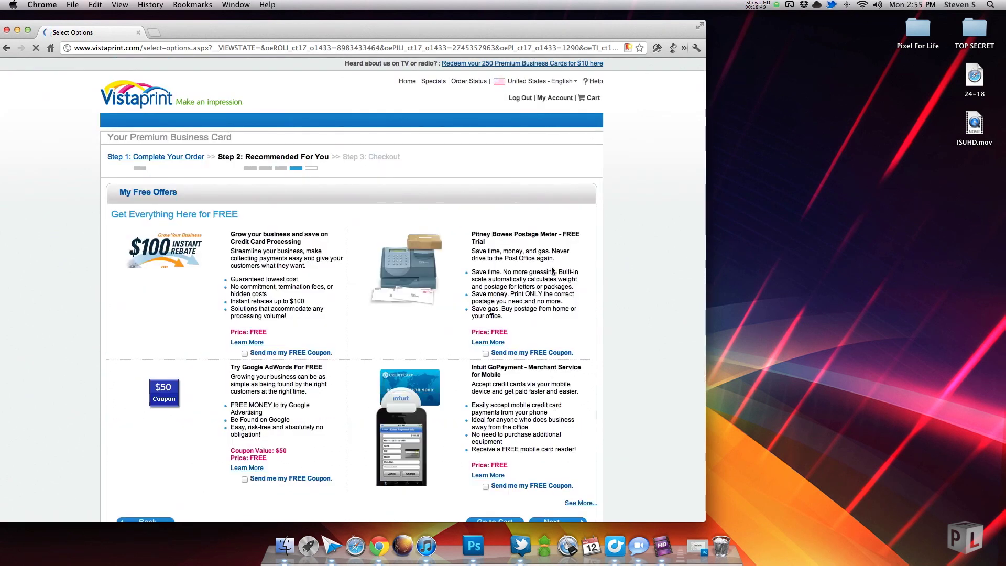
scroll(611, 260, "down", 3)
left_click(555, 429)
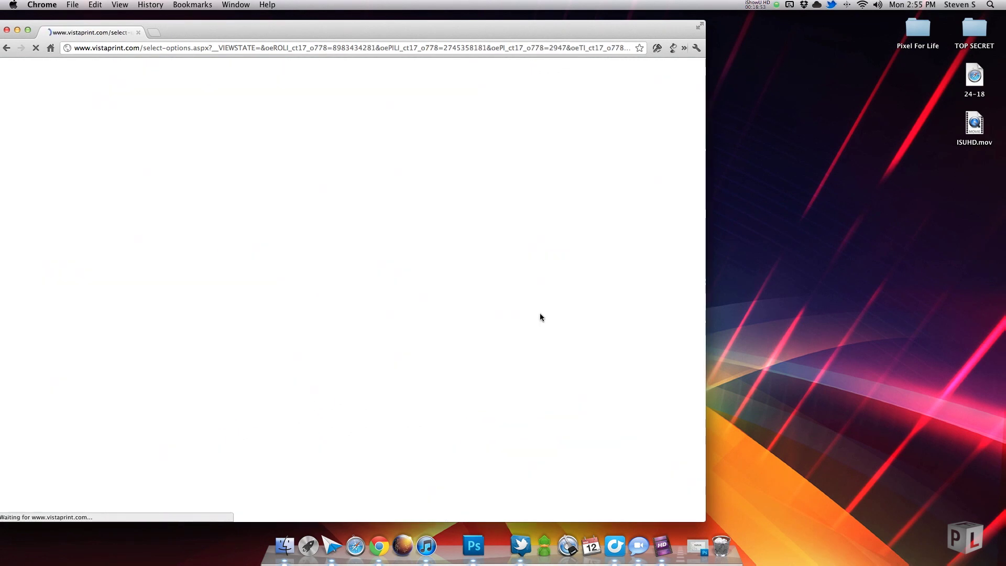
scroll(559, 297, "down", 4)
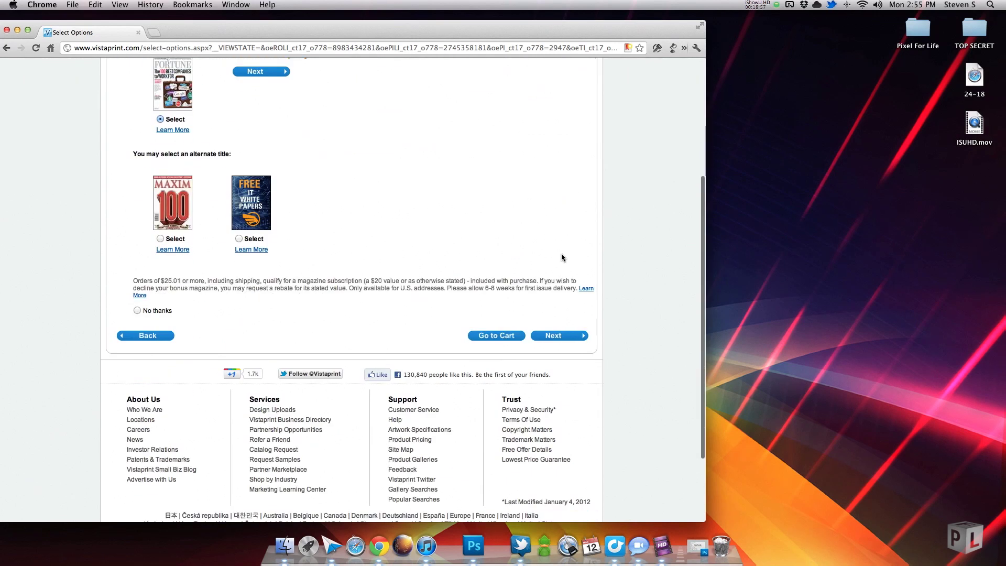
left_click(559, 337)
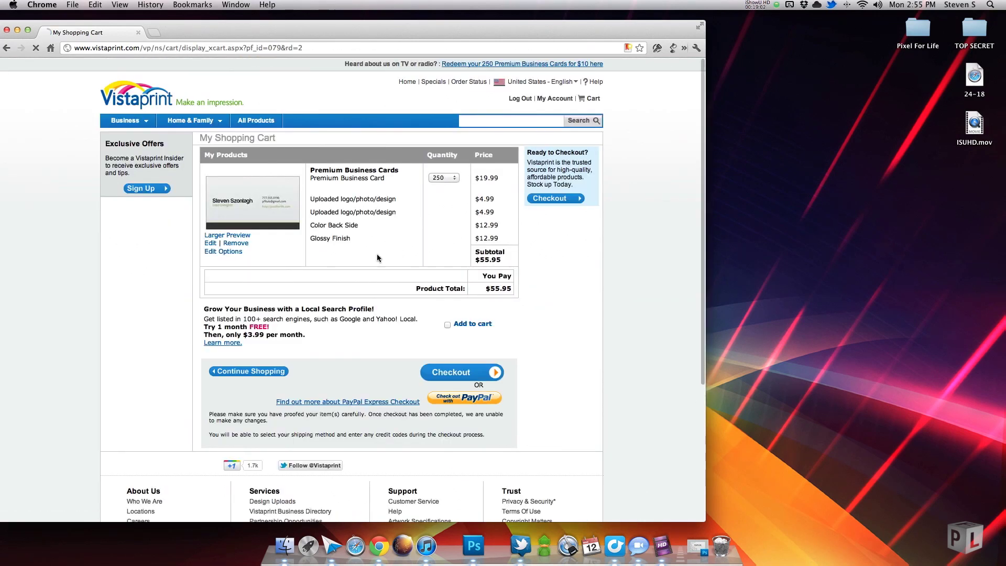
Open the Larger Preview of the card's front and back from the cart and look it over.
left_click(227, 236)
scroll(218, 262, "down", 3)
scroll(216, 255, "up", 1)
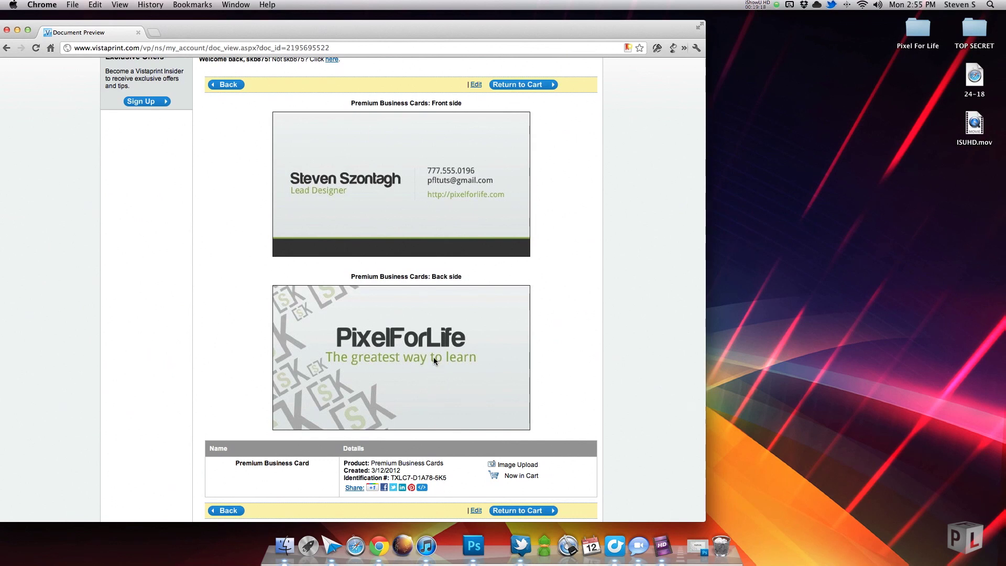
left_click(778, 7)
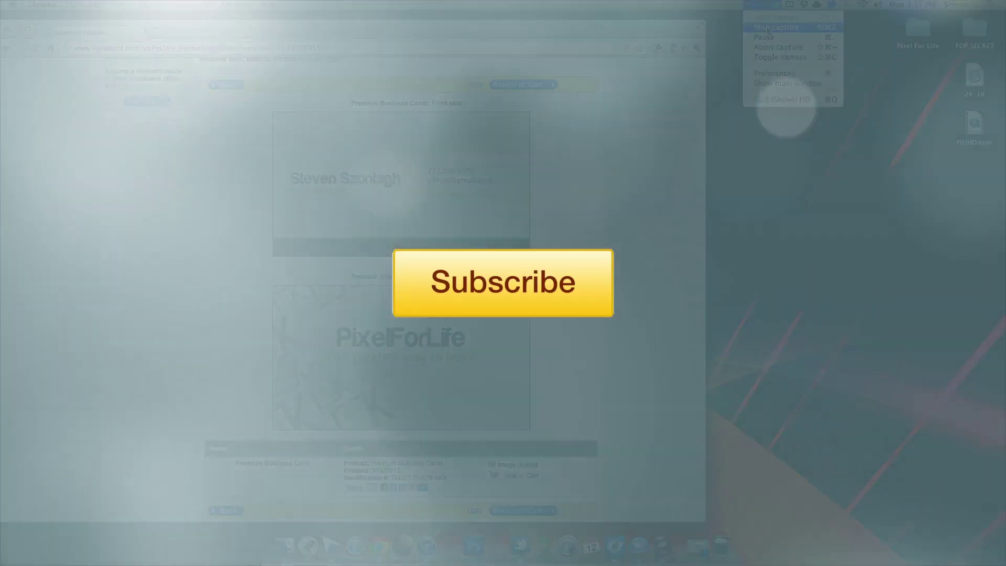